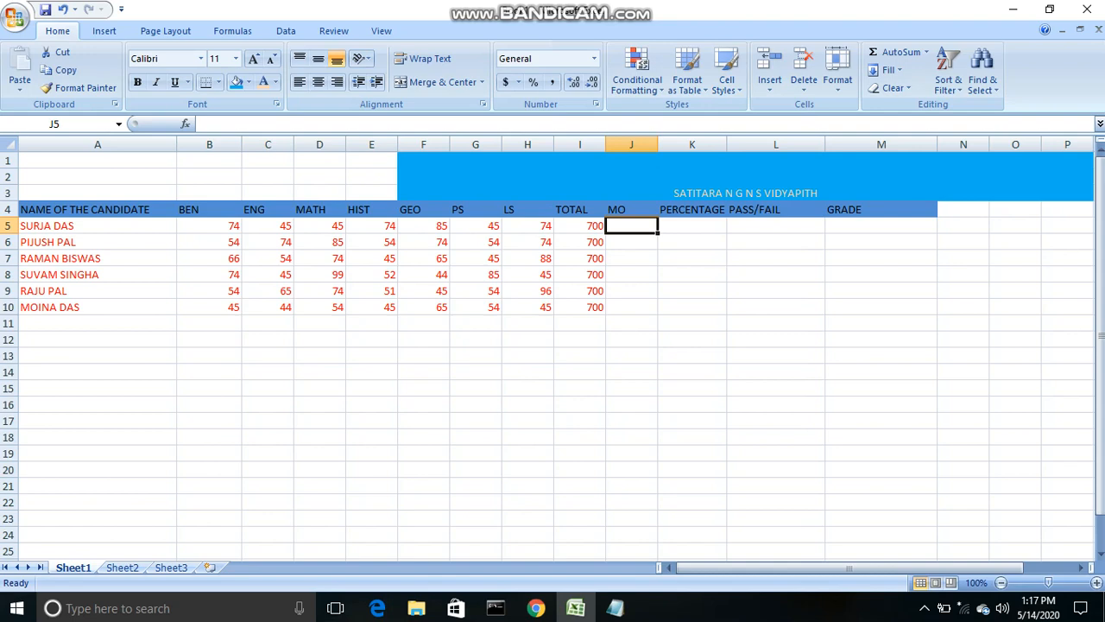
pyautogui.click(692, 242)
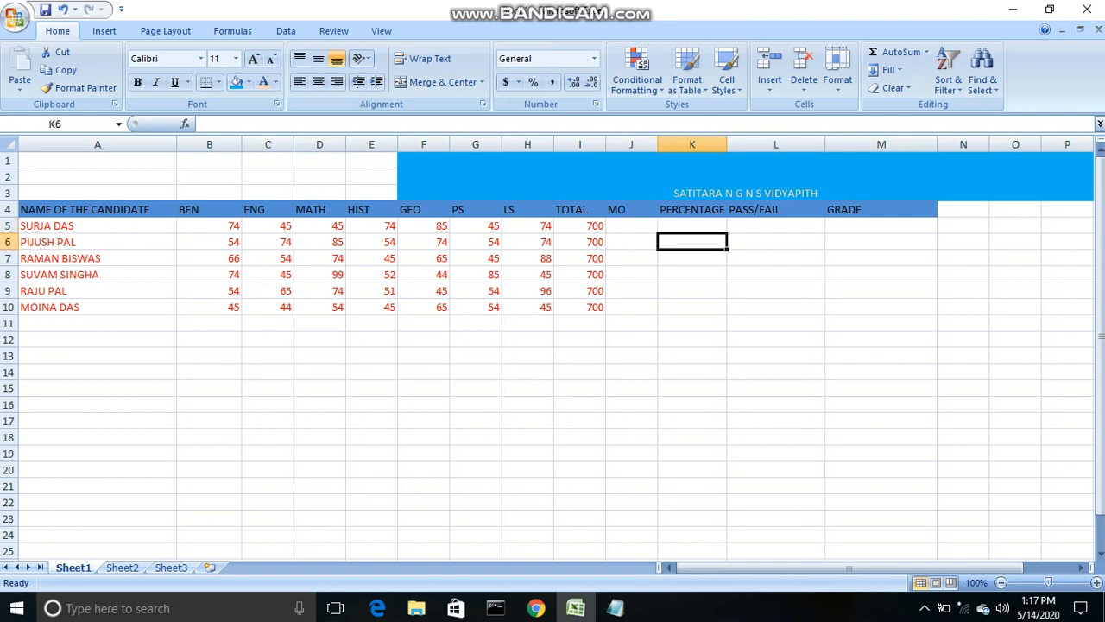
pyautogui.click(776, 226)
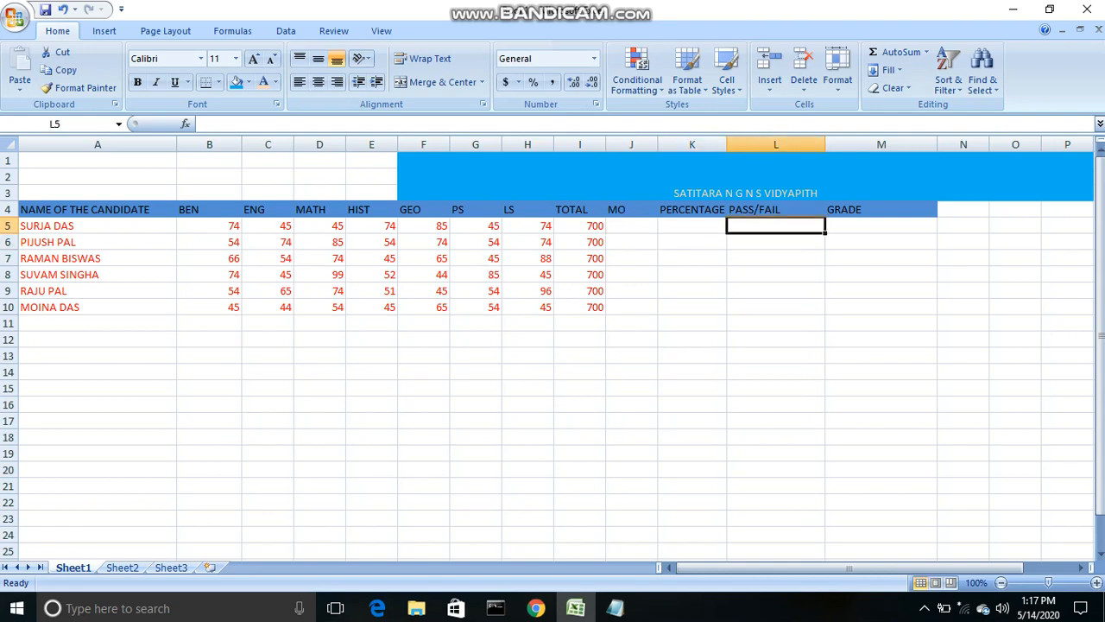
pyautogui.click(881, 226)
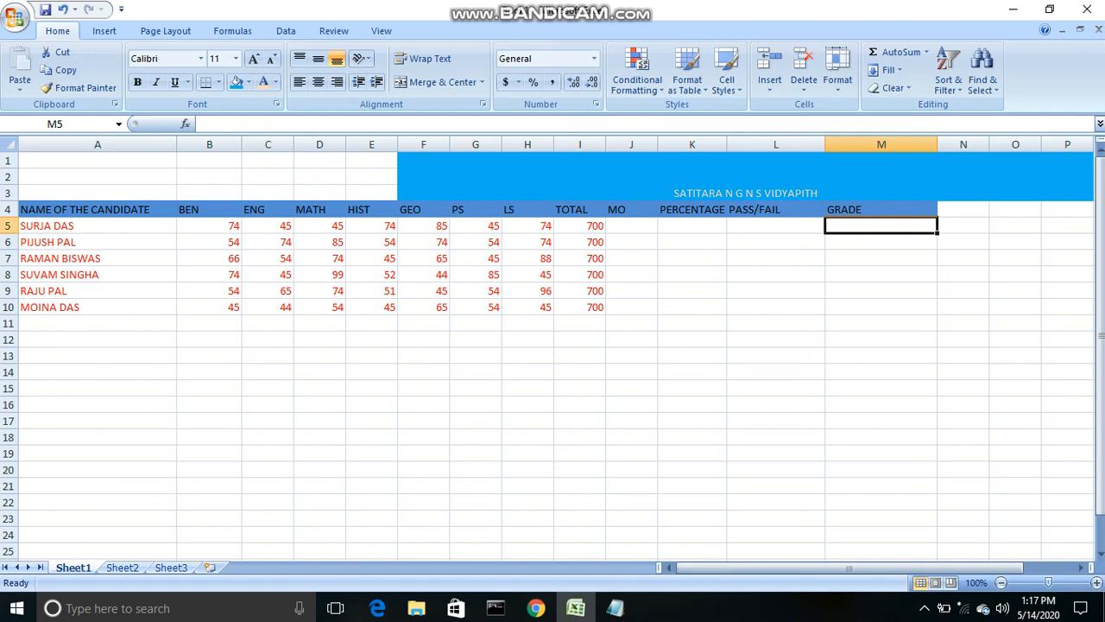
pyautogui.click(631, 226)
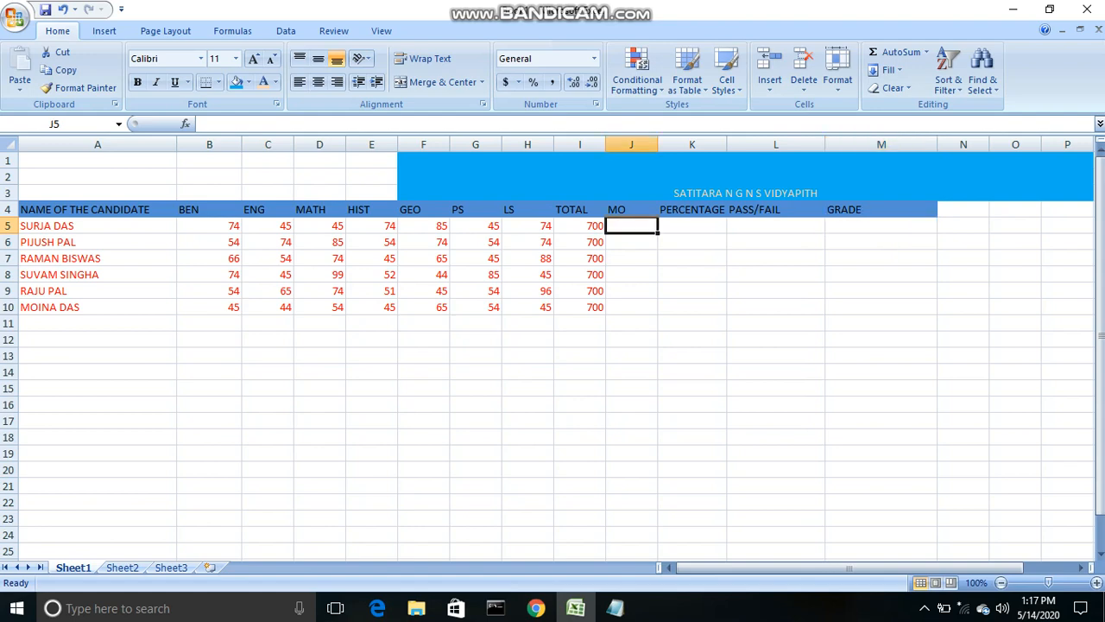
# - Switch to the Notepad notes and replace the MARK OBTAIN heading with PCERCENTAGE
pyautogui.click(614, 608)
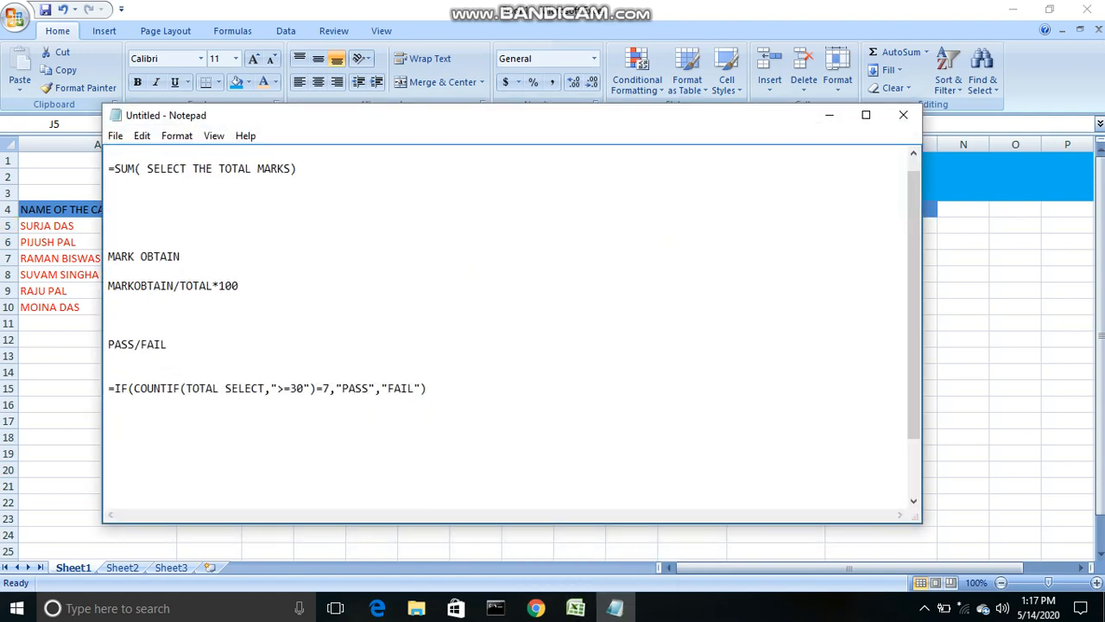
pyautogui.moveTo(108, 256)
pyautogui.mouseDown()
pyautogui.moveTo(235, 285)
pyautogui.moveTo(108, 271)
pyautogui.mouseUp()
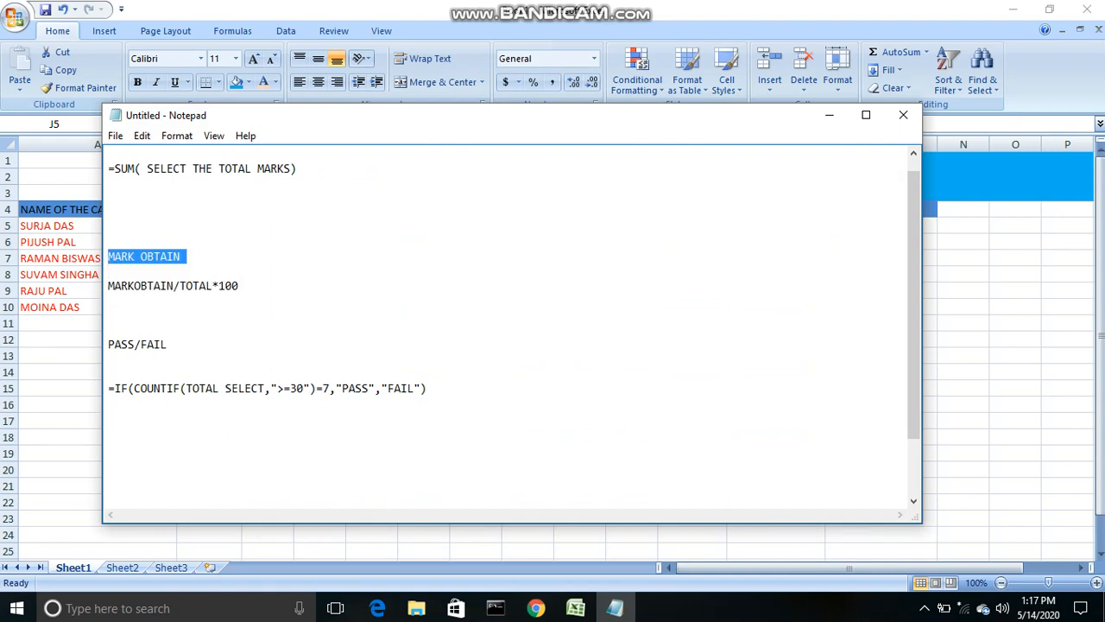
pyautogui.click(187, 256)
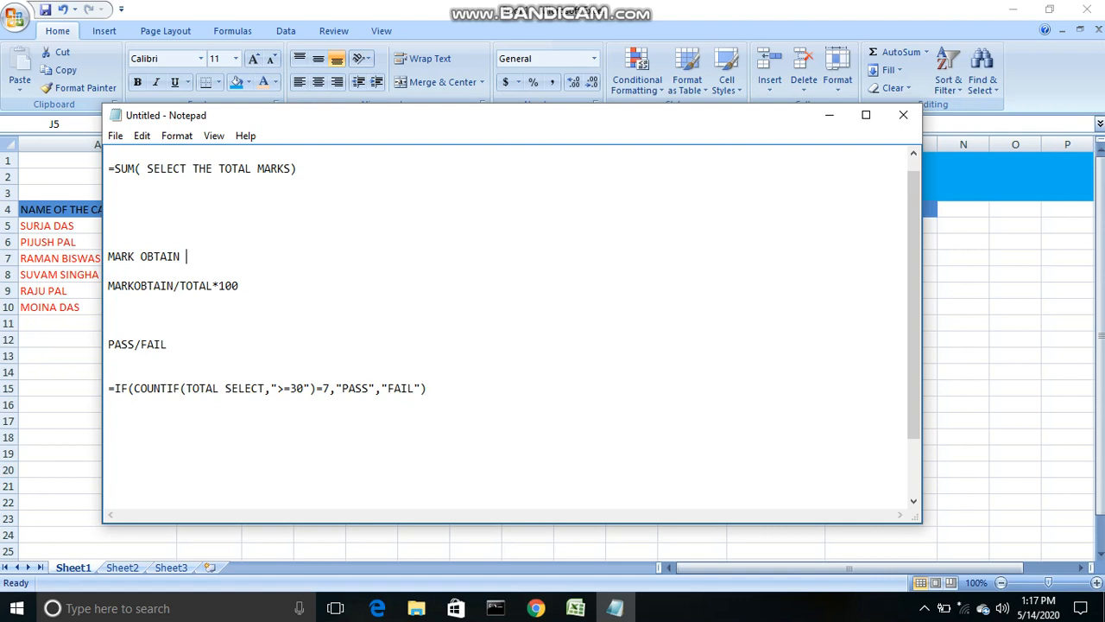
pyautogui.moveTo(181, 256); pyautogui.dragTo(108, 256)
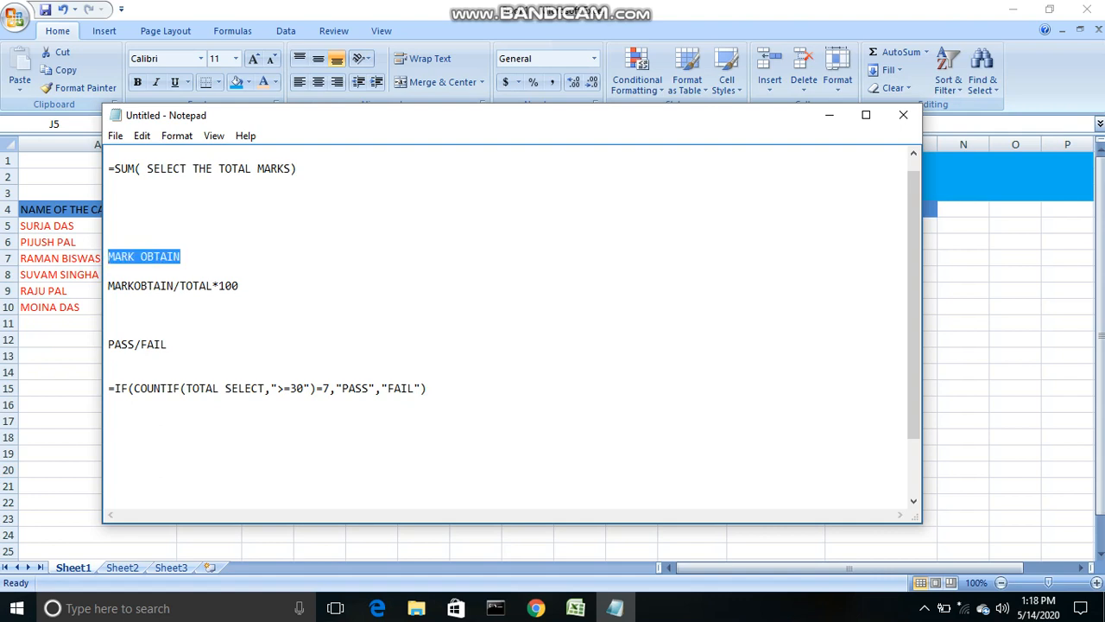
pyautogui.write('PCER')
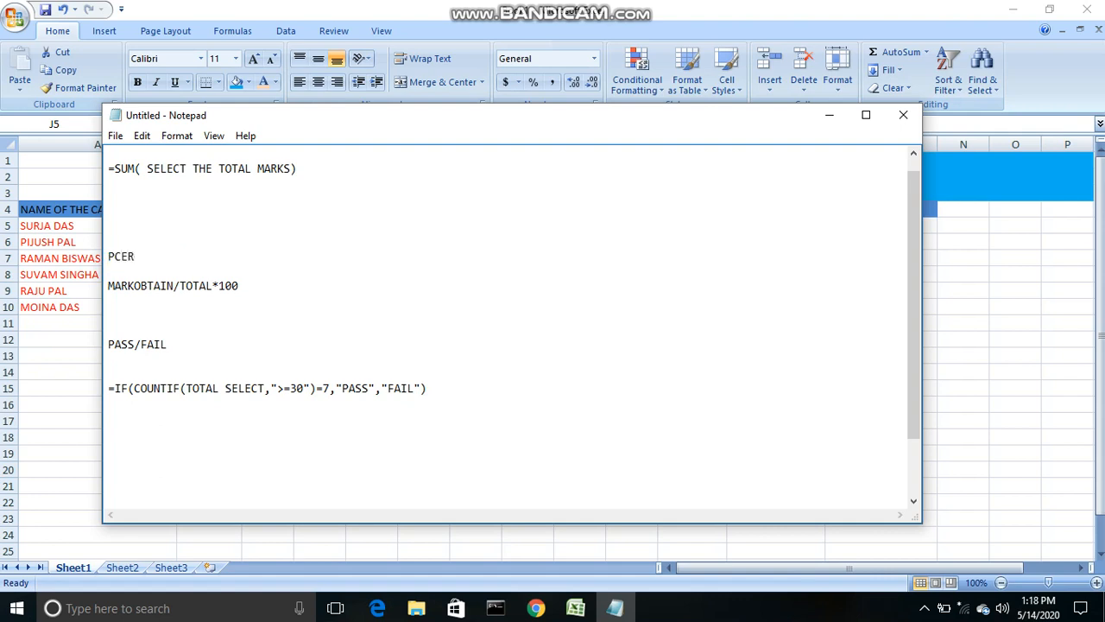
pyautogui.write('CENTAGE')
# - Review the SUM formula line in the notes and return to the Excel marks sheet
pyautogui.click(109, 198)
pyautogui.moveTo(299, 183); pyautogui.dragTo(173, 168)
pyautogui.click(108, 183)
pyautogui.click(303, 169)
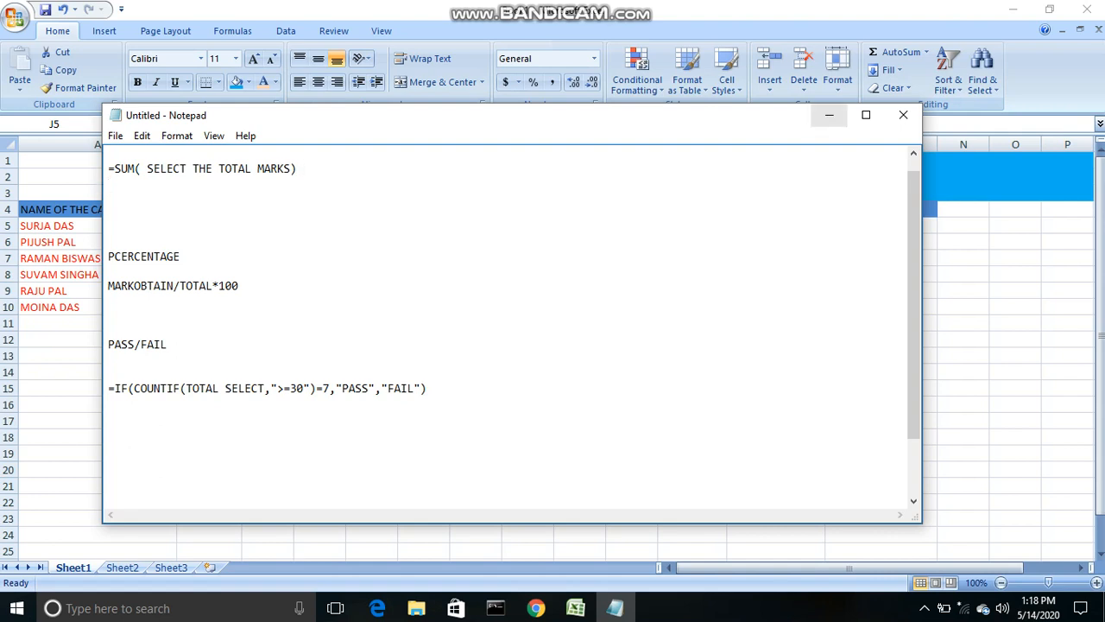
pyautogui.click(830, 115)
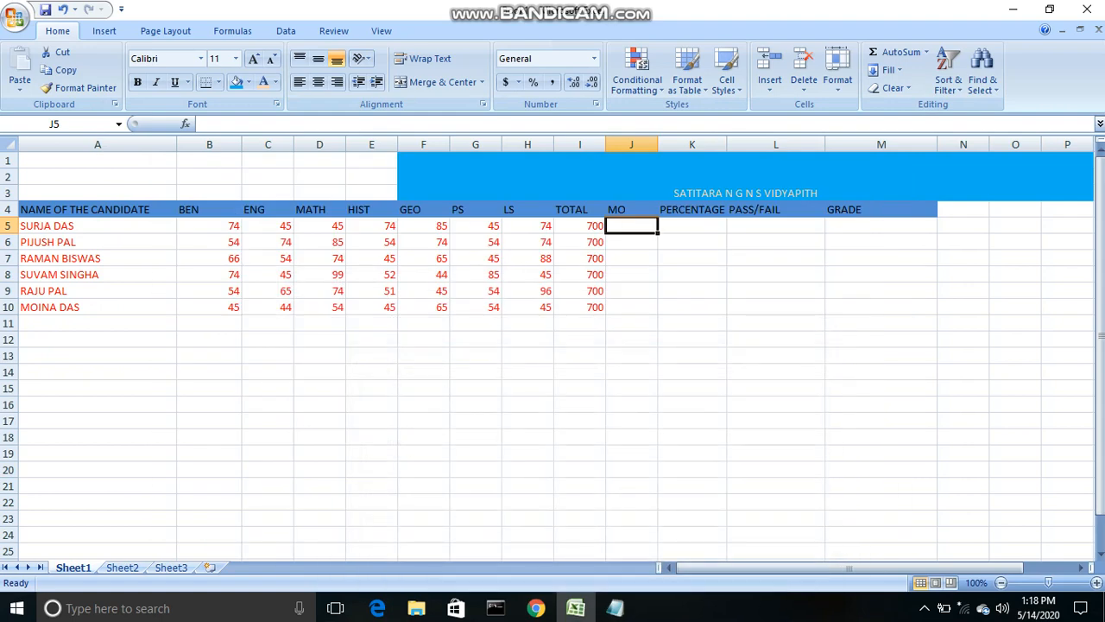
# - Enter the formula =SUM(B5:H5) in cell J5 to total the first candidate's obtained marks
pyautogui.click(631, 242)
pyautogui.click(631, 226)
pyautogui.write('=S')
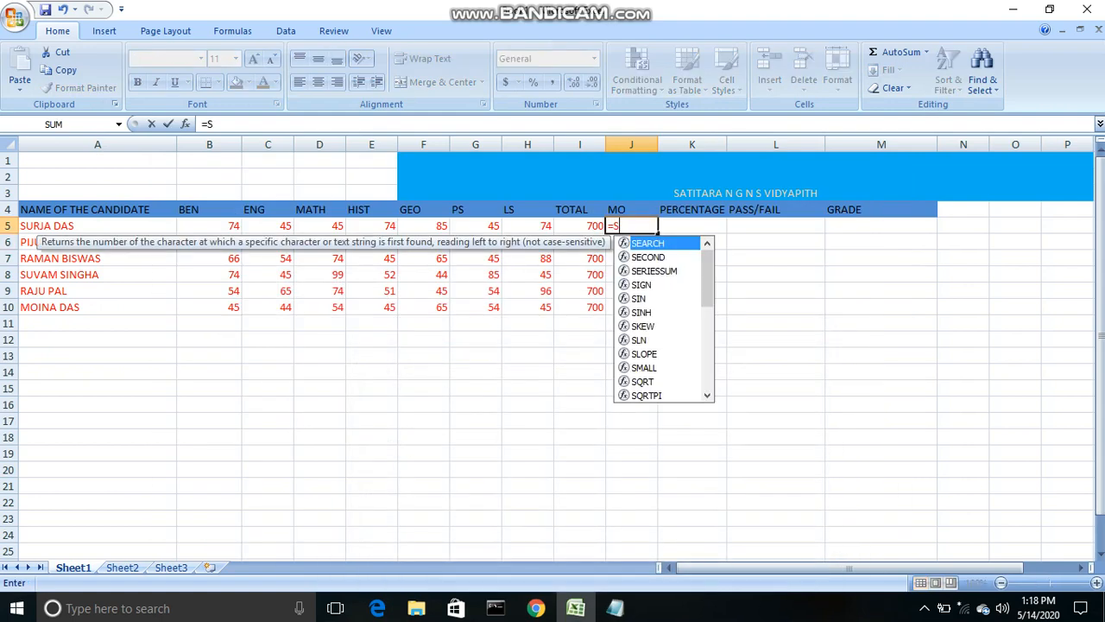
pyautogui.write('UM(')
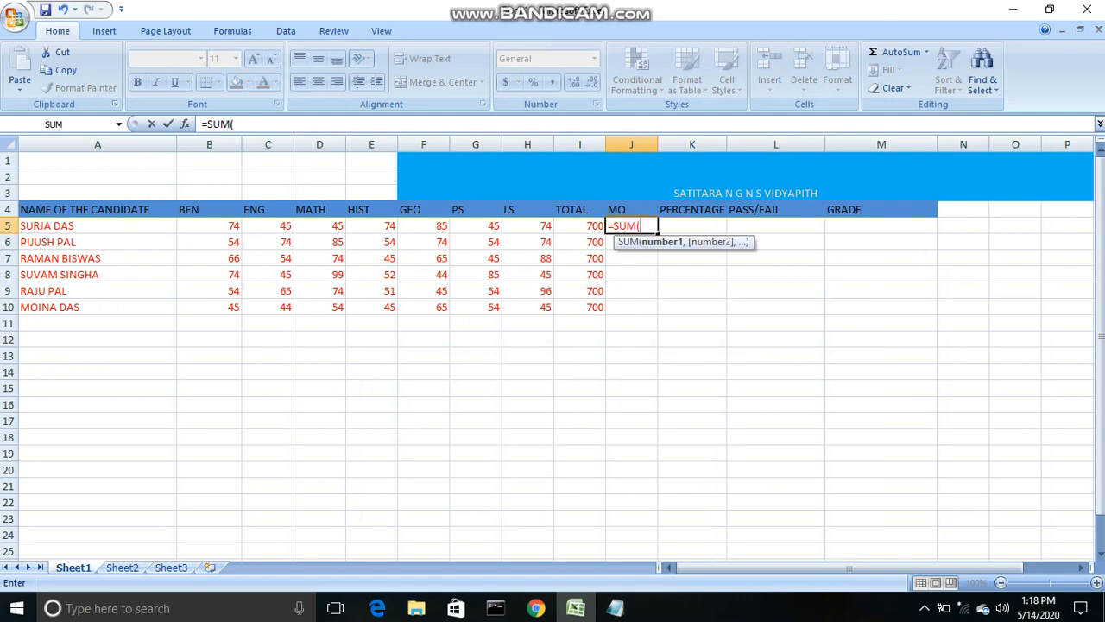
pyautogui.moveTo(208, 225); pyautogui.dragTo(550, 229)
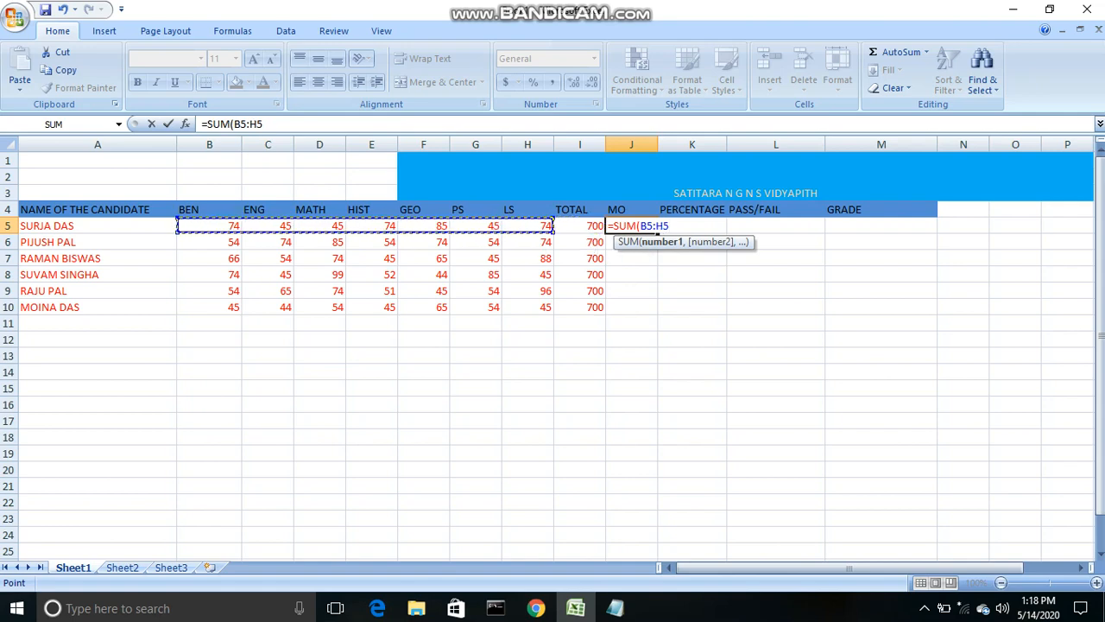
pyautogui.write(')')
pyautogui.press('Return')
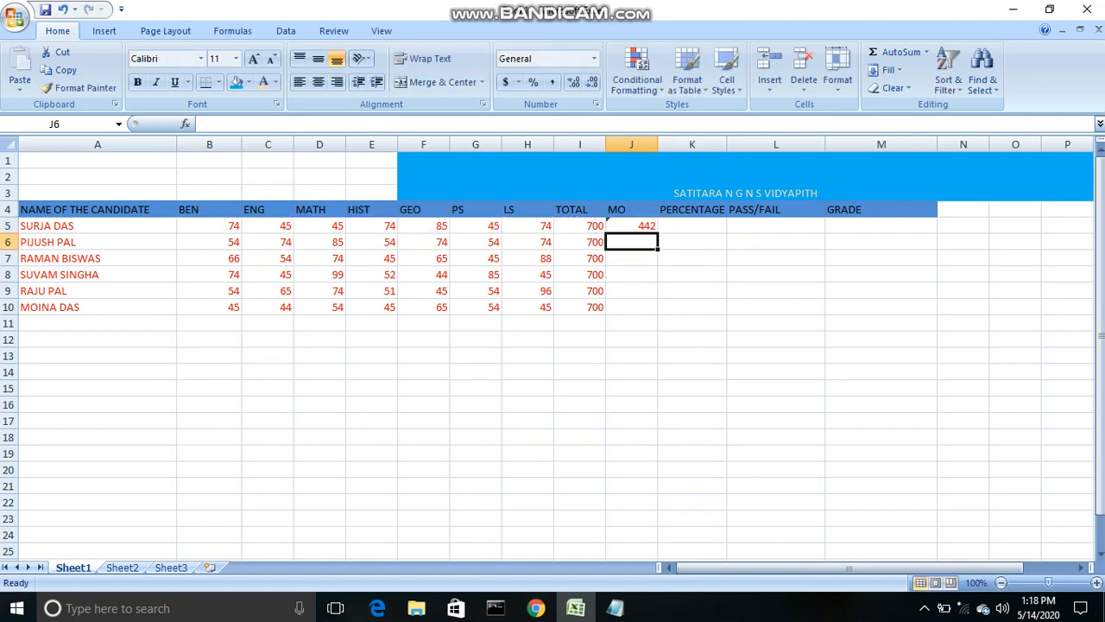
# - Fill the marks-obtained formula from J5 down through J10 for all candidates
pyautogui.press('Up')
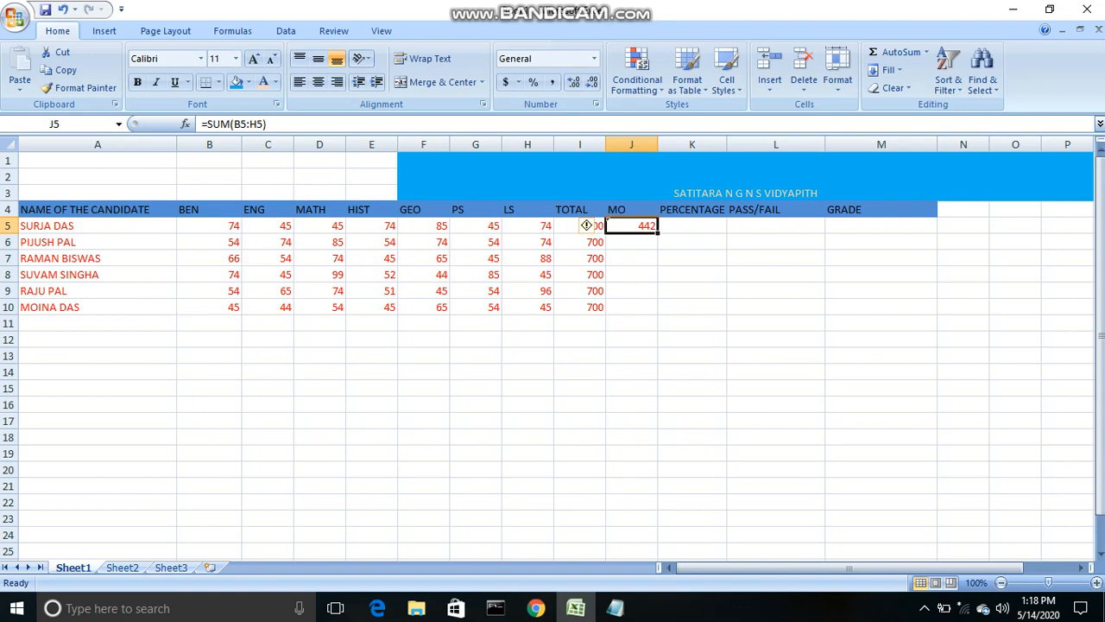
pyautogui.hotkey('shift', 'Down')
pyautogui.hotkey('shift', 'Down')
pyautogui.hotkey('shift', 'Down')
pyautogui.hotkey('shift', 'Down')
pyautogui.hotkey('shift', 'Down')
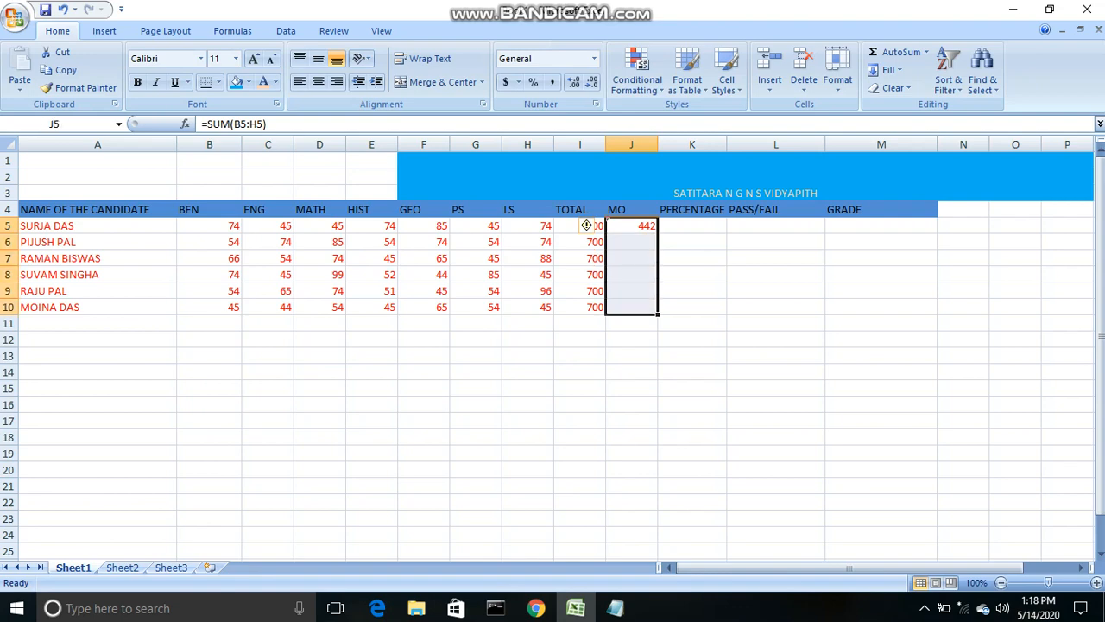
pyautogui.hotkey('ctrl', 'd')
# - Select the first PERCENTAGE cell, K5, and consult the percentage formula in the Notepad notes before returning to Excel
pyautogui.click(691, 242)
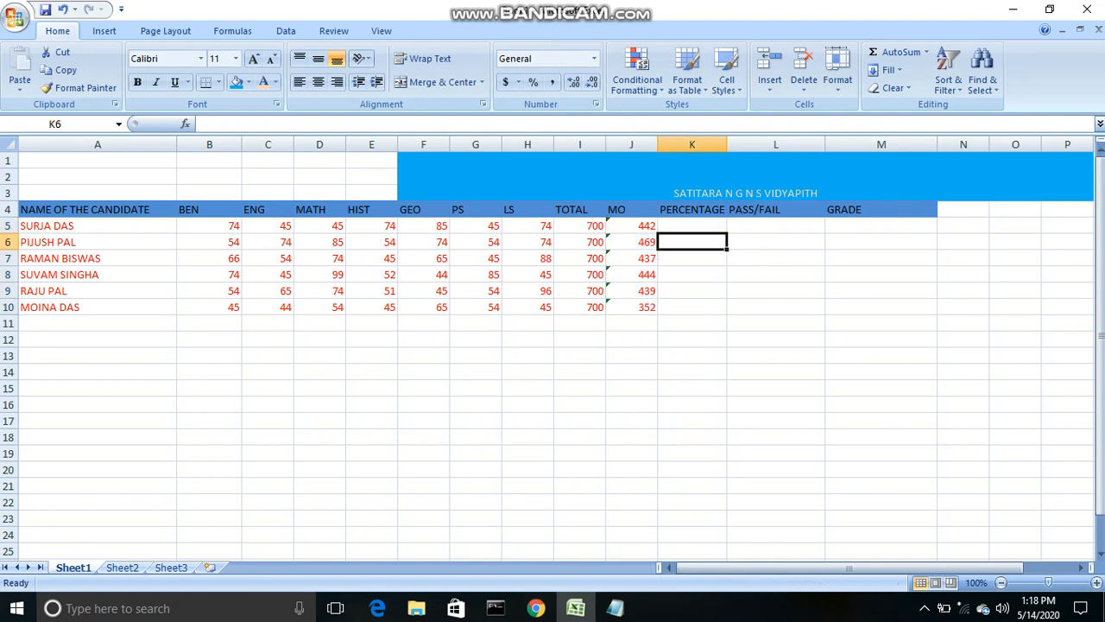
pyautogui.press('Up')
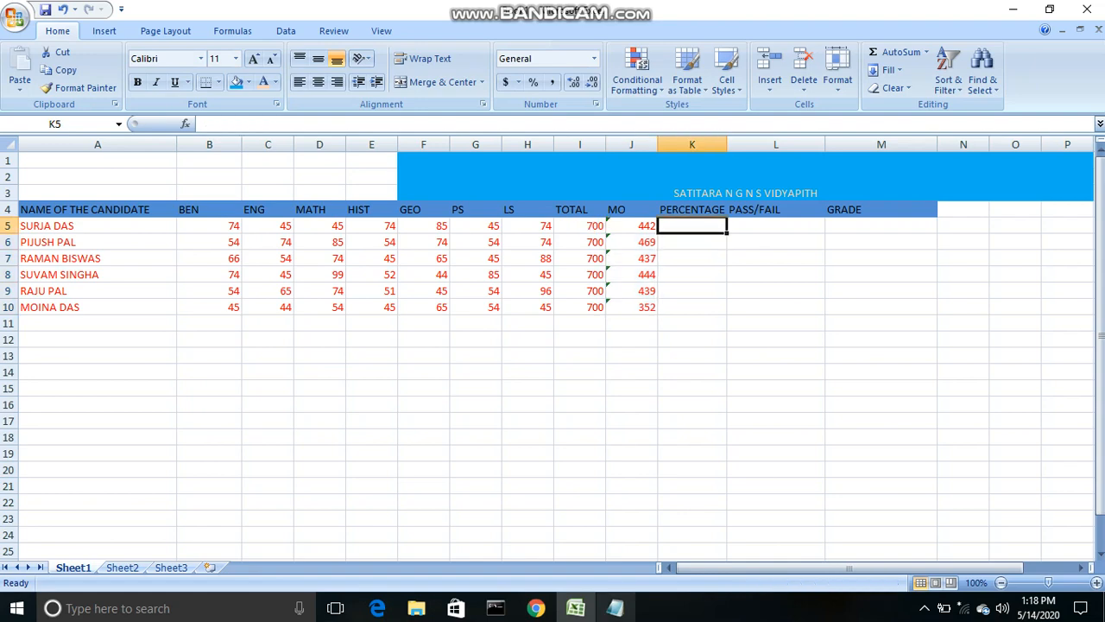
pyautogui.click(615, 608)
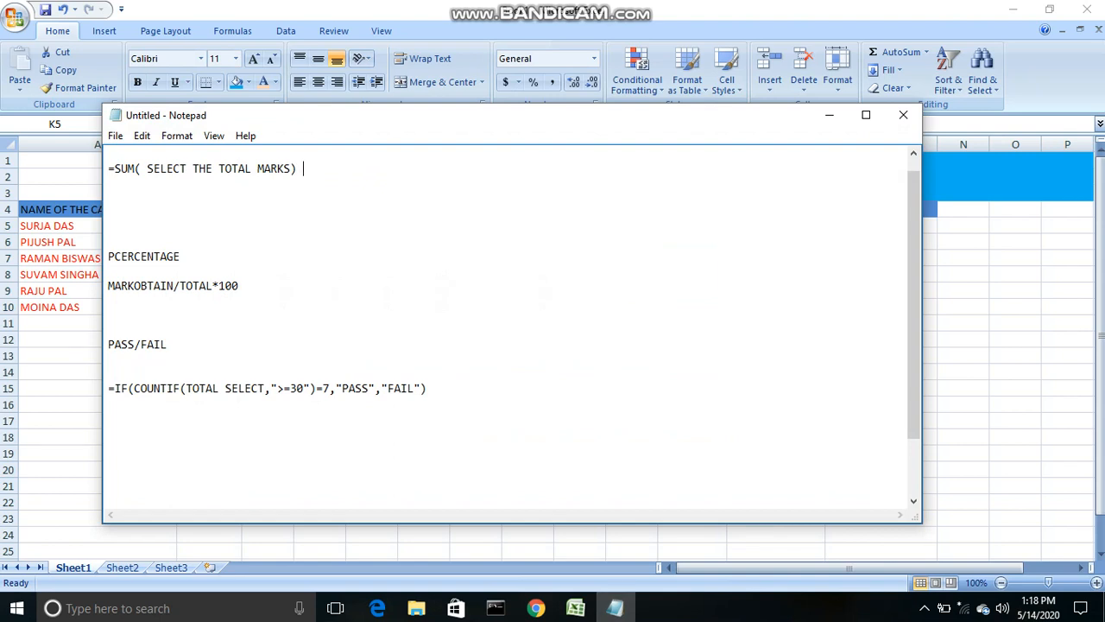
pyautogui.click(239, 286)
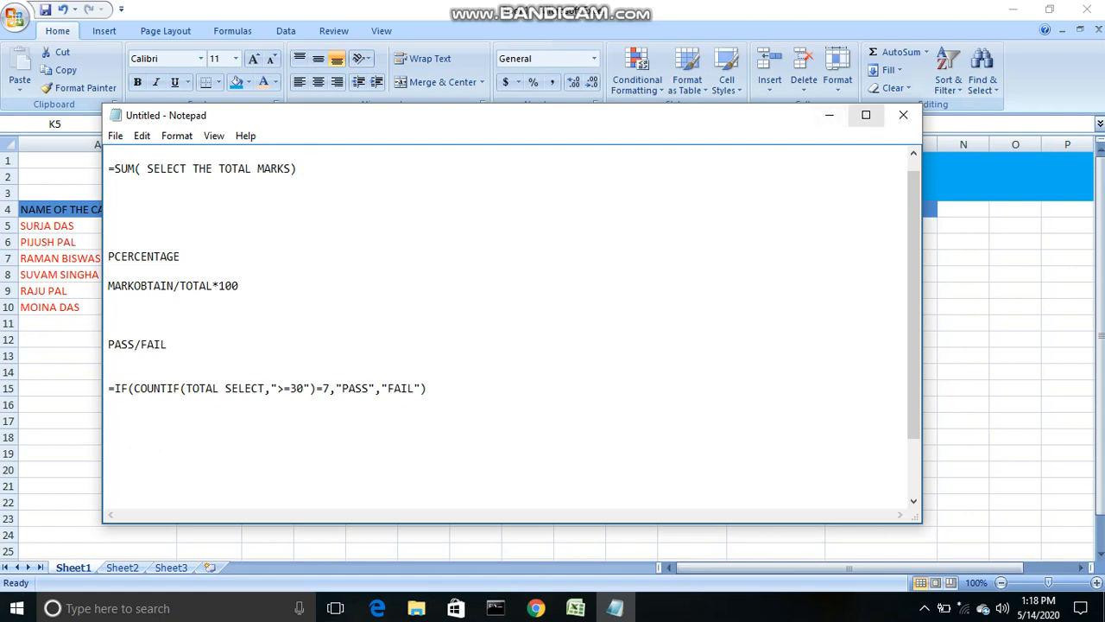
pyautogui.click(829, 115)
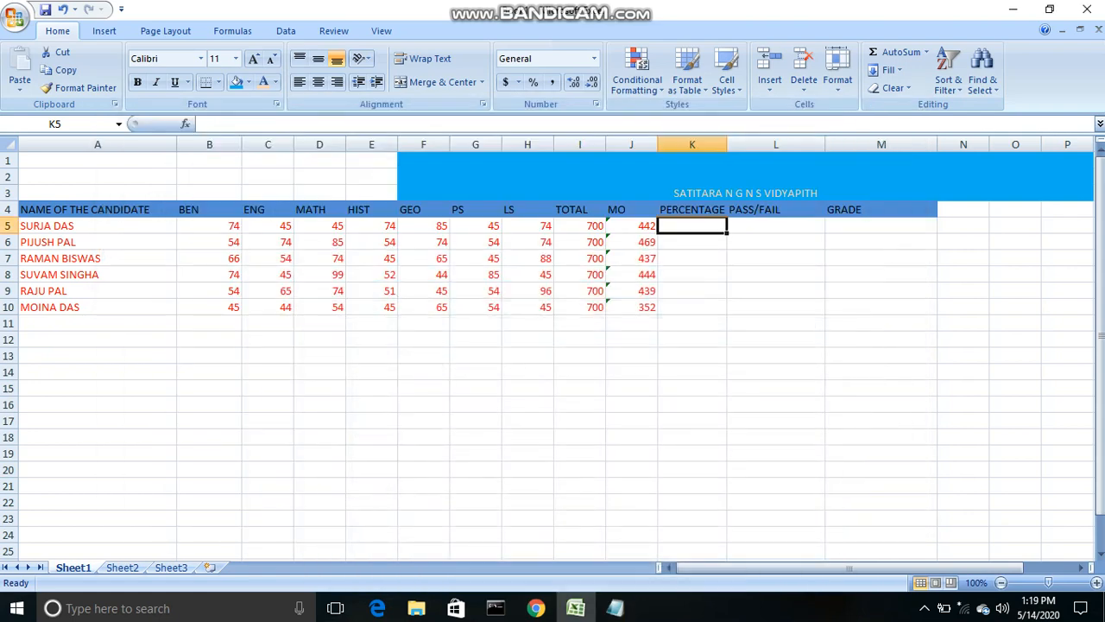
# - Enter the percentage formula =J5/700*100 in cell K5 for the first candidate
pyautogui.click(692, 241)
pyautogui.click(691, 225)
pyautogui.write('=')
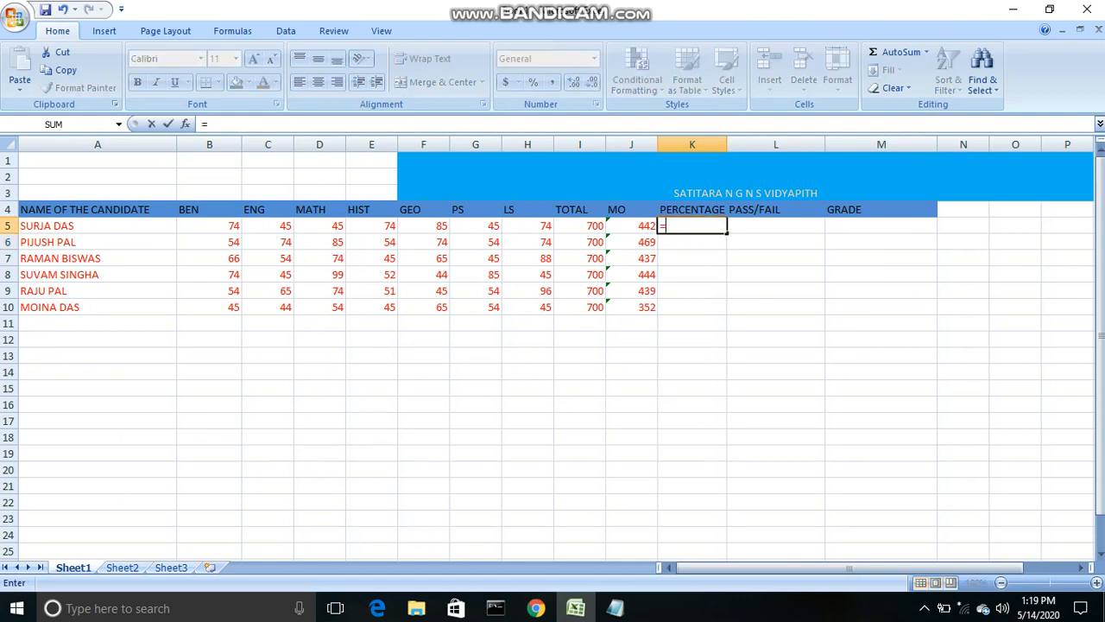
pyautogui.click(631, 226)
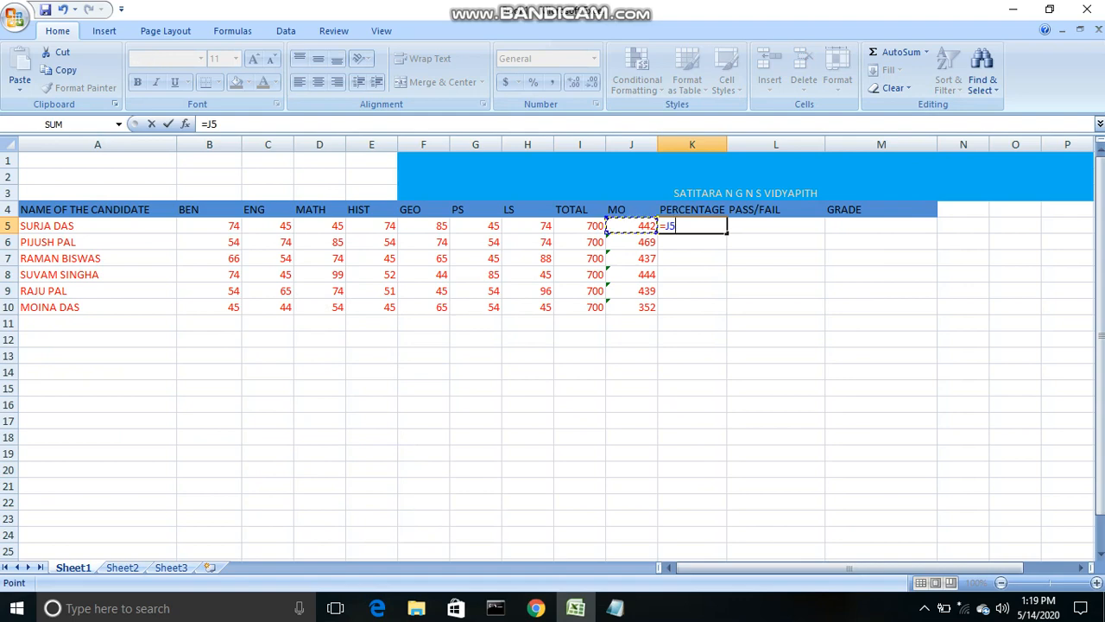
pyautogui.write('/700')
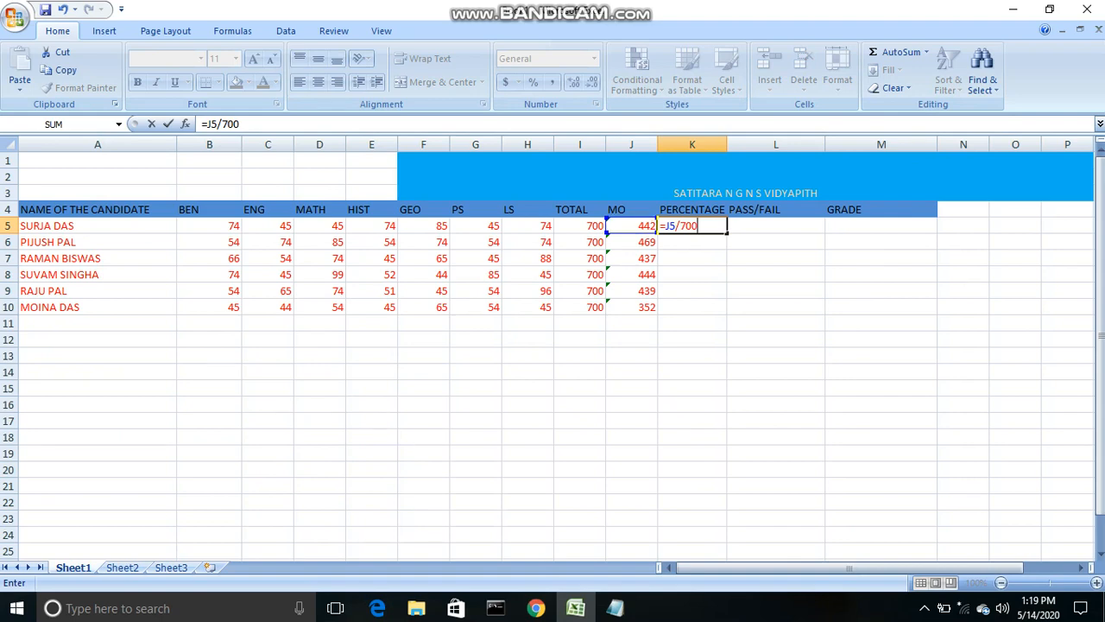
pyautogui.write('*100')
pyautogui.press('Return')
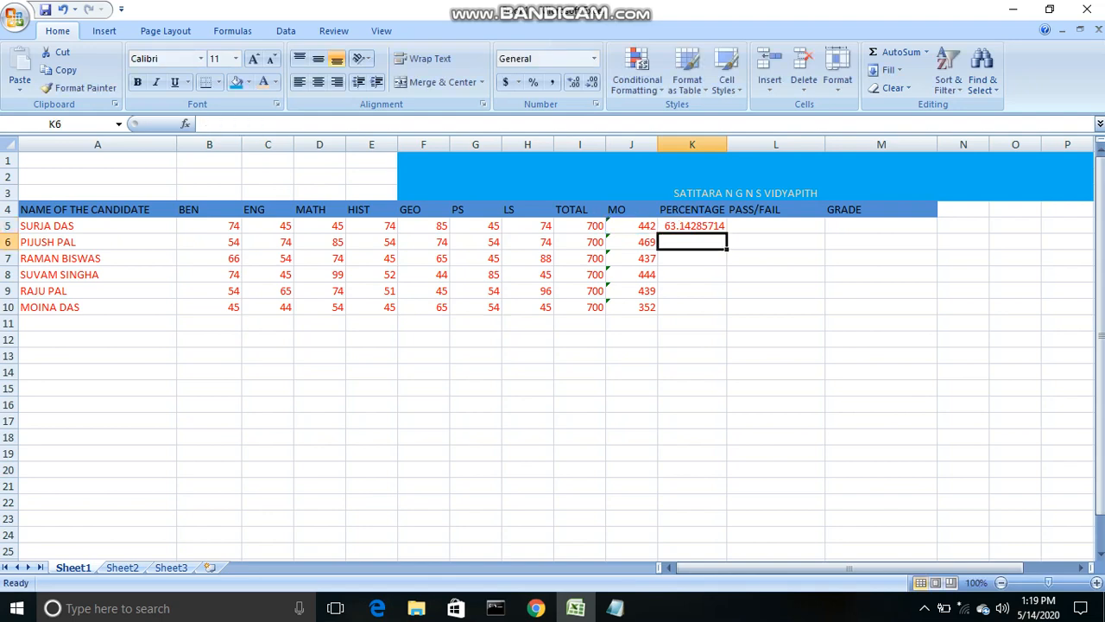
# - Fill the percentage formula from K5 down through K10
pyautogui.click(692, 225)
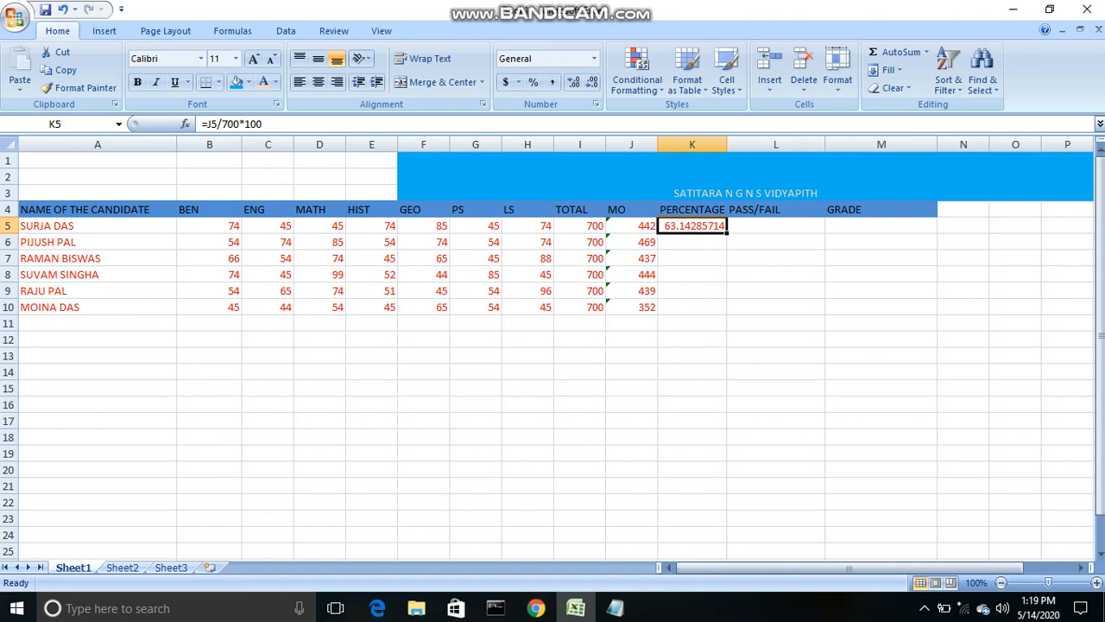
pyautogui.moveTo(691, 226); pyautogui.dragTo(691, 307)
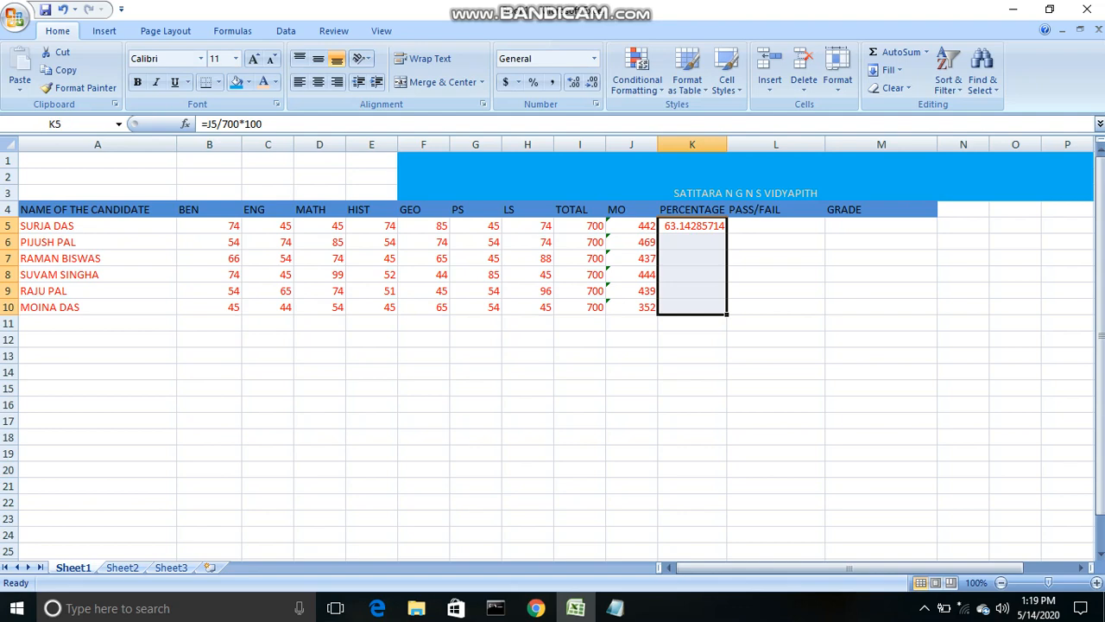
pyautogui.hotkey('ctrl', 'd')
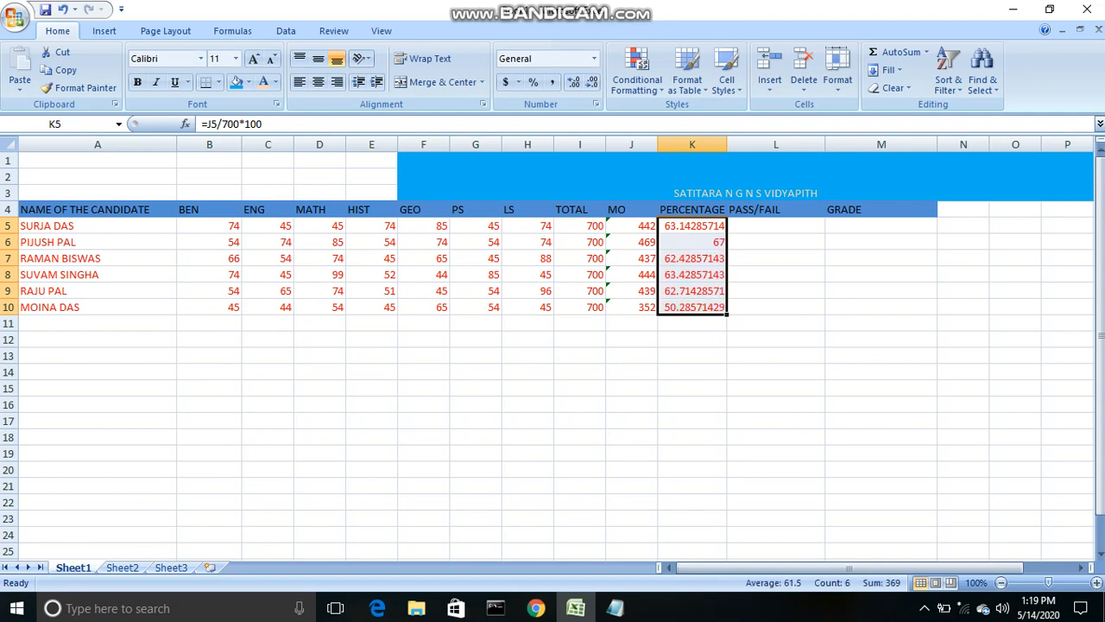
# - Select the first PASS/FAIL cell, L5, and consult the IF/COUNTIF formula in the Notepad notes before returning to Excel
pyautogui.click(775, 275)
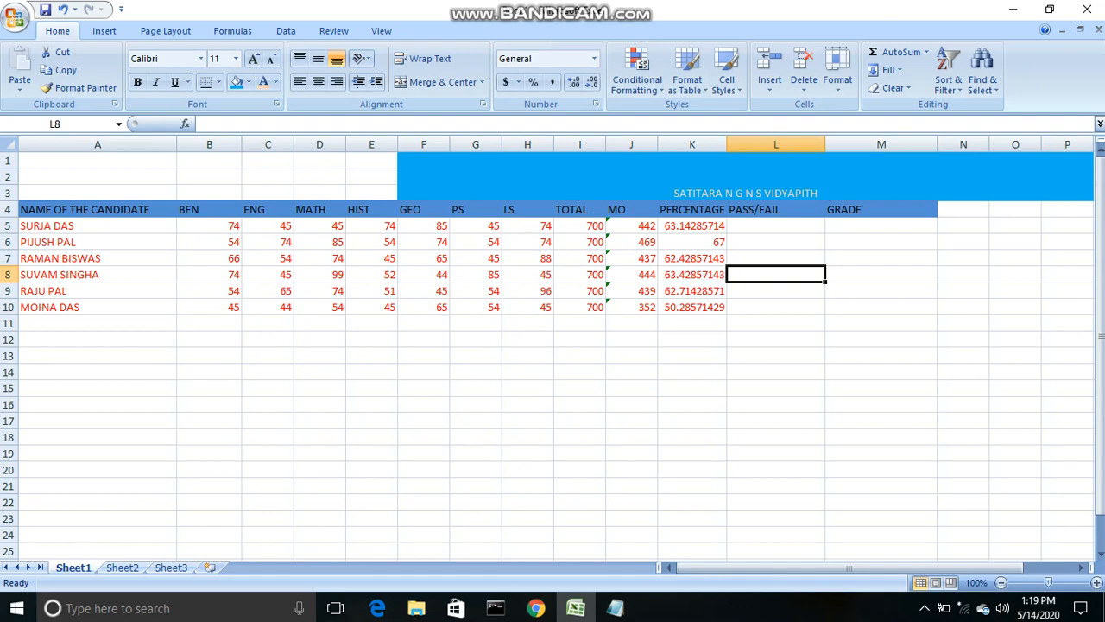
pyautogui.click(775, 225)
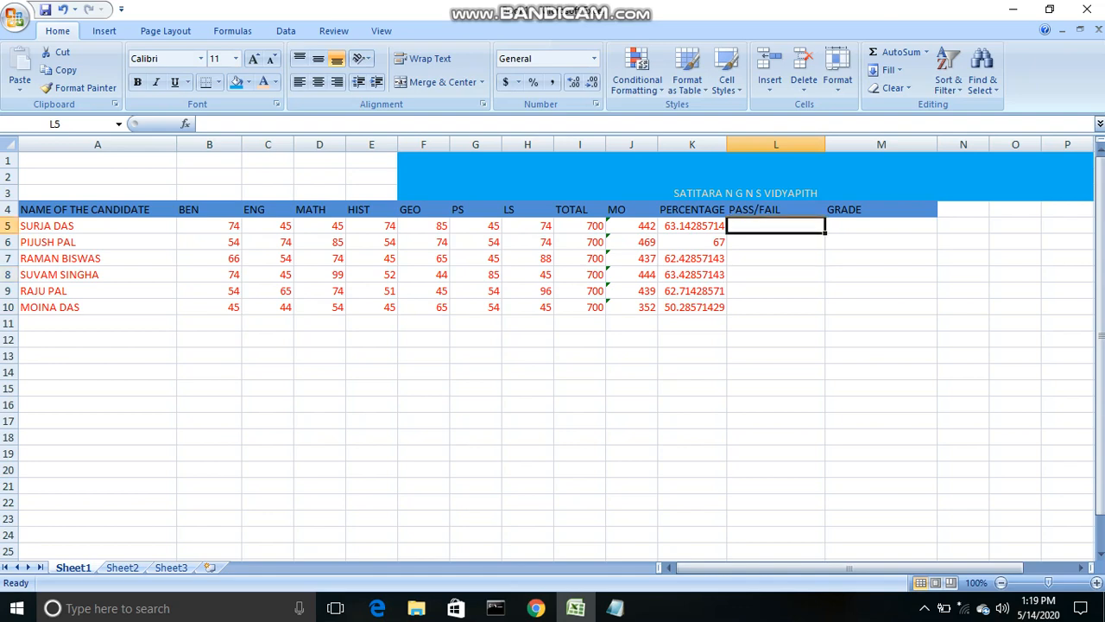
pyautogui.click(615, 608)
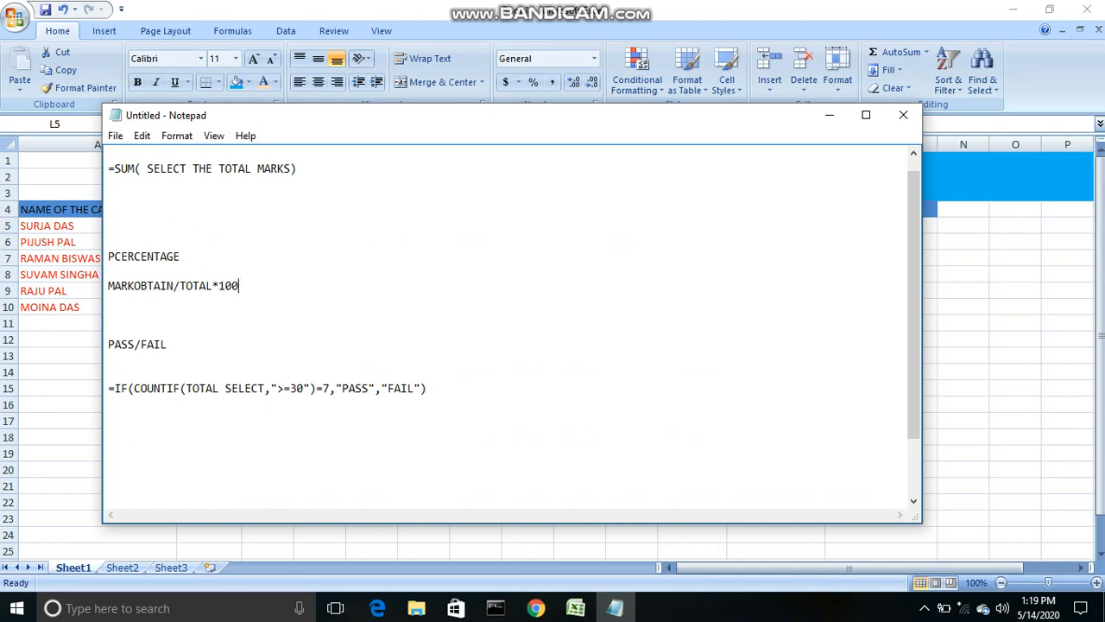
pyautogui.click(304, 403)
pyautogui.click(829, 115)
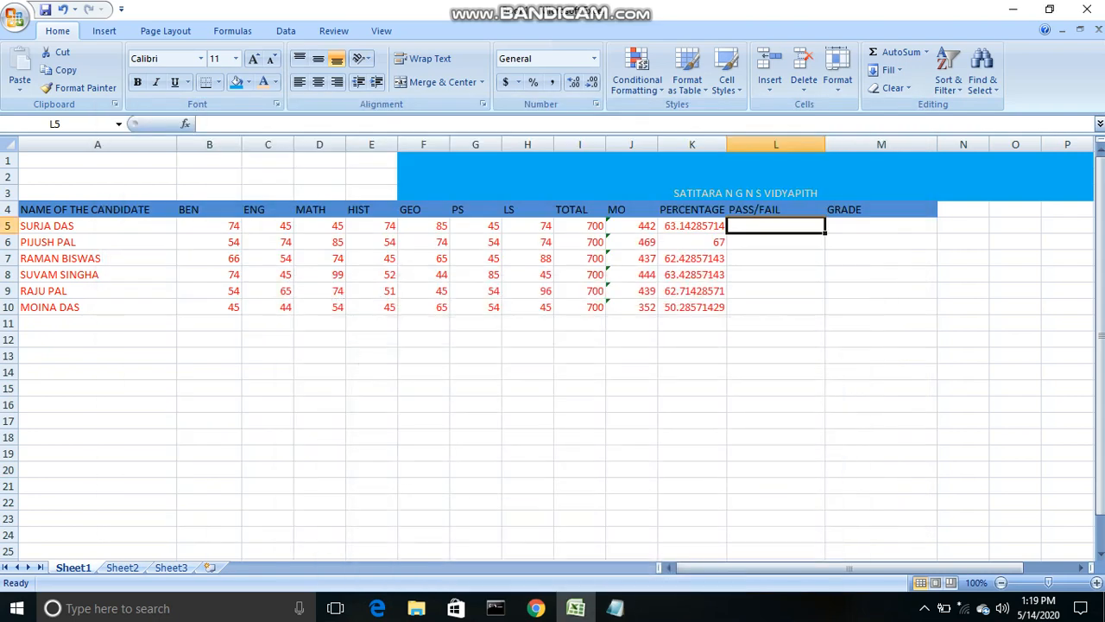
# - Begin the pass/fail formula in cell L5 as an IF containing a COUNTIF over the subject marks B5:H5
pyautogui.click(775, 241)
pyautogui.click(775, 234)
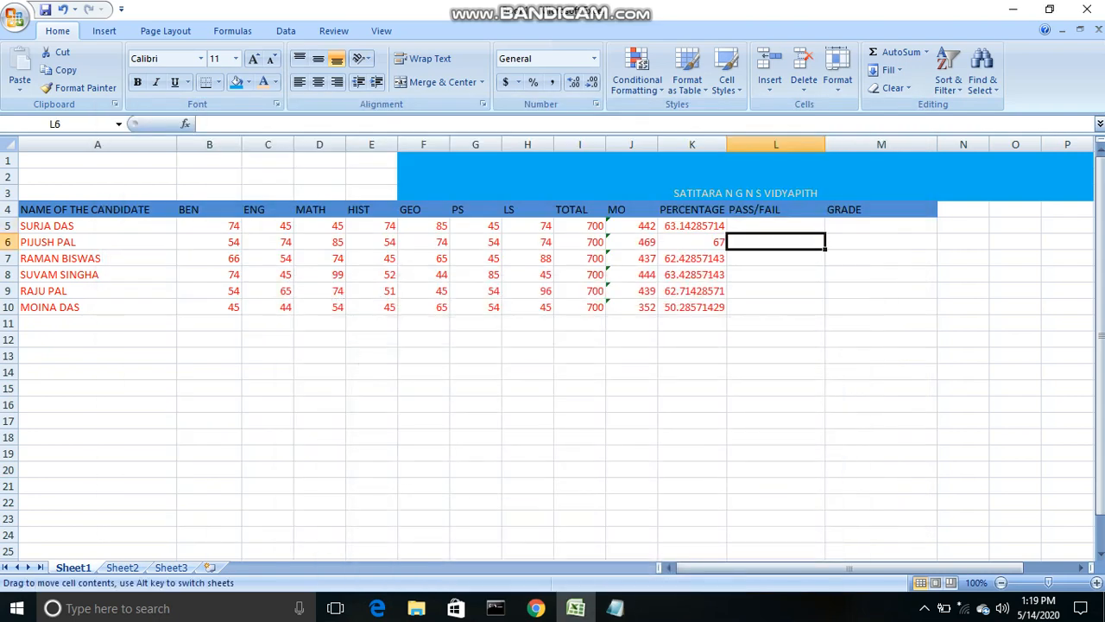
pyautogui.click(775, 226)
pyautogui.write('=')
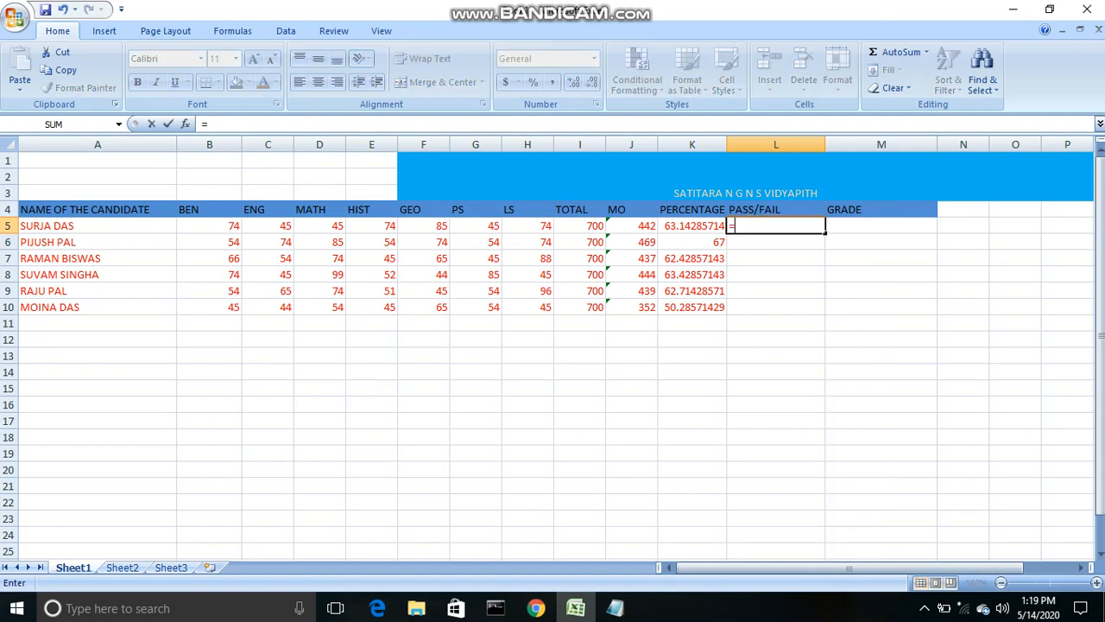
pyautogui.write('IF')
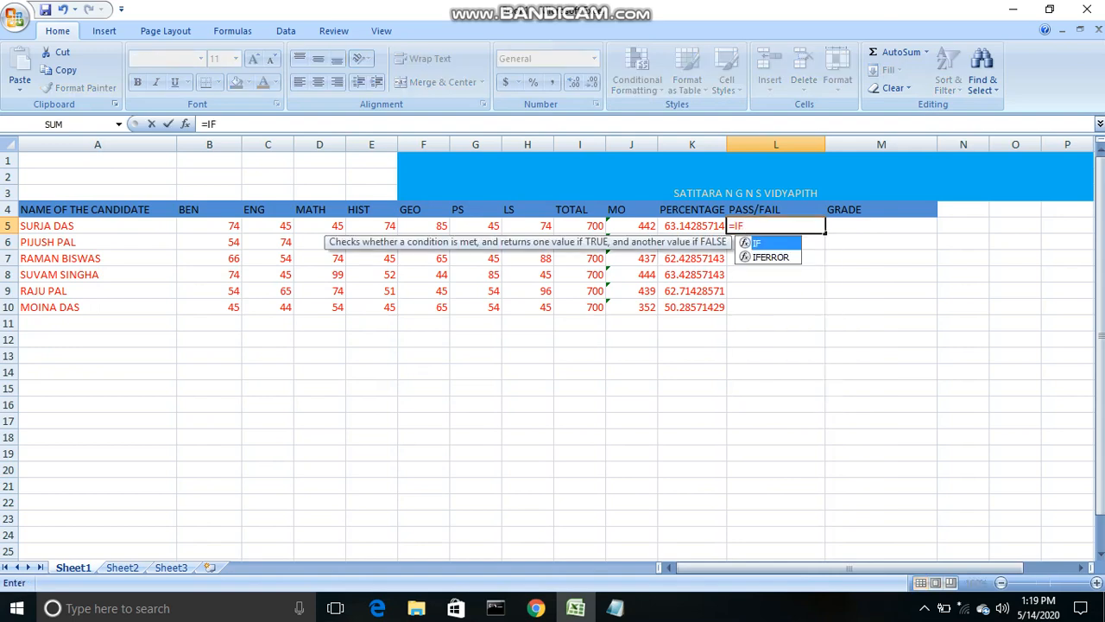
pyautogui.write('(')
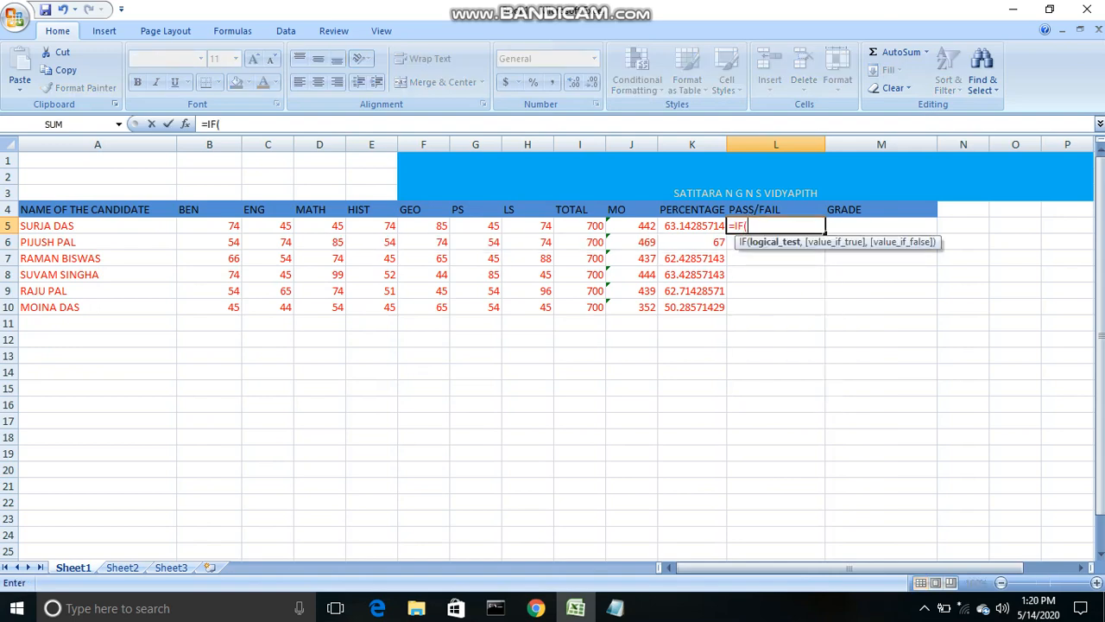
pyautogui.write('COUNT')
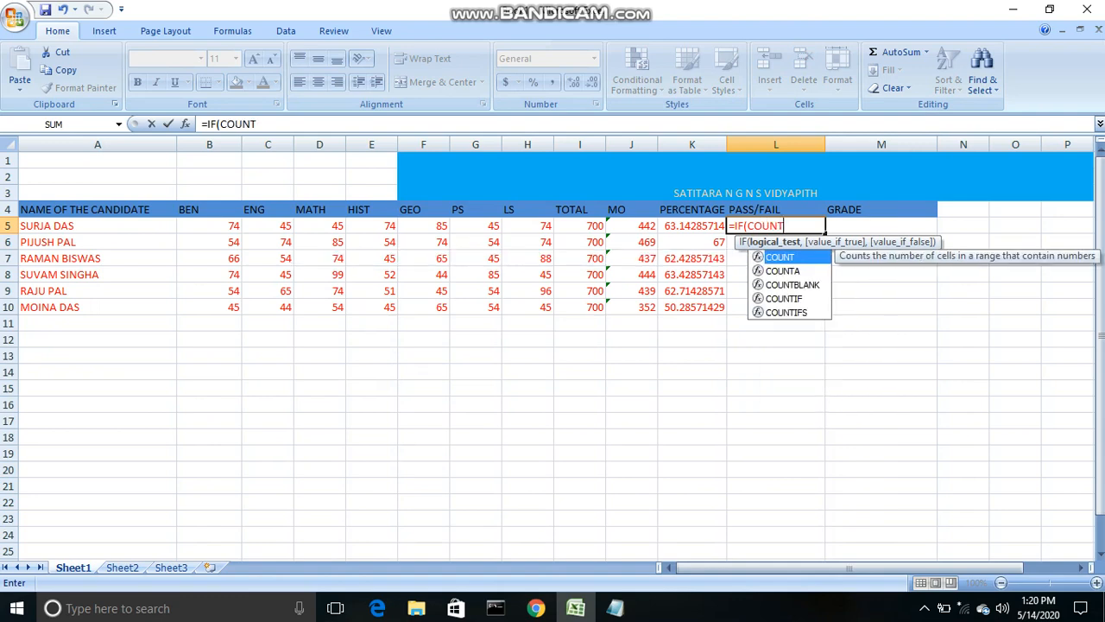
pyautogui.write('IF(')
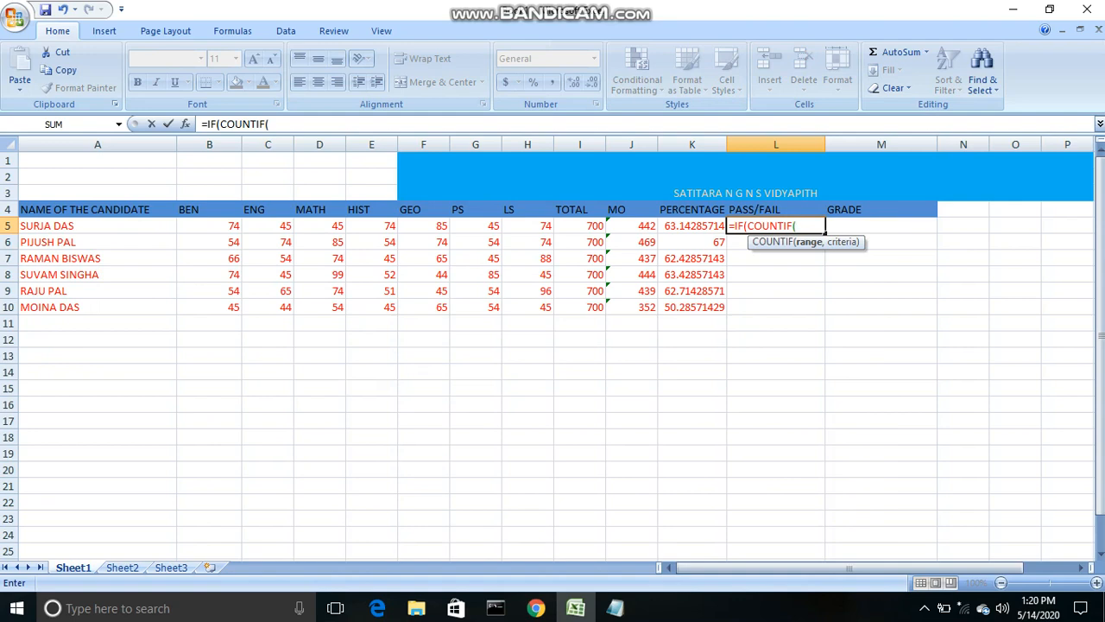
pyautogui.moveTo(209, 225); pyautogui.dragTo(549, 229)
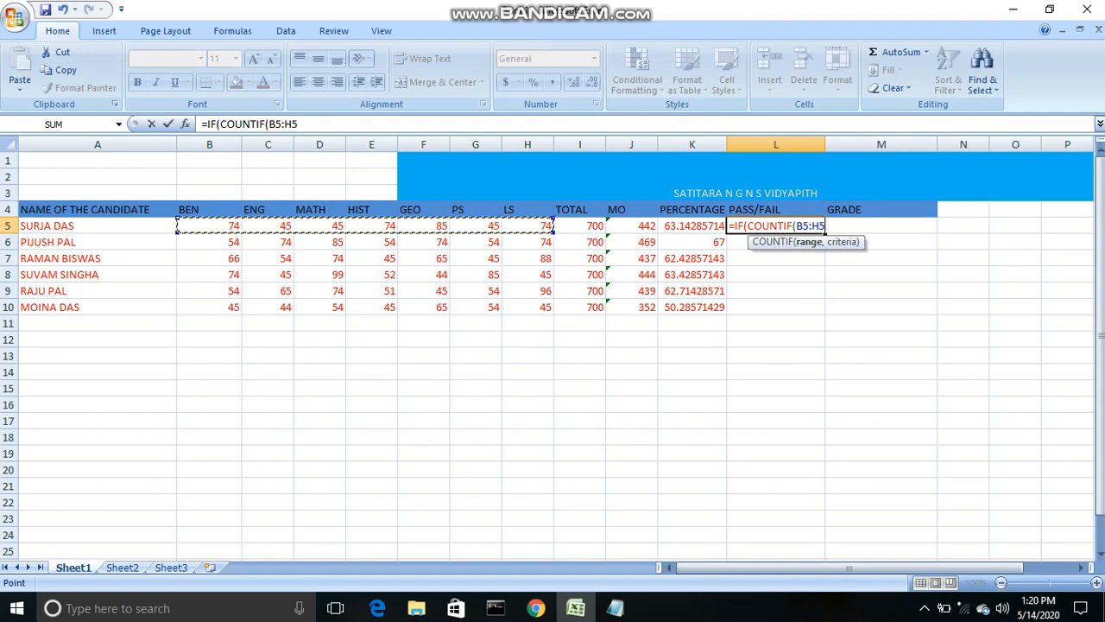
pyautogui.write(',')
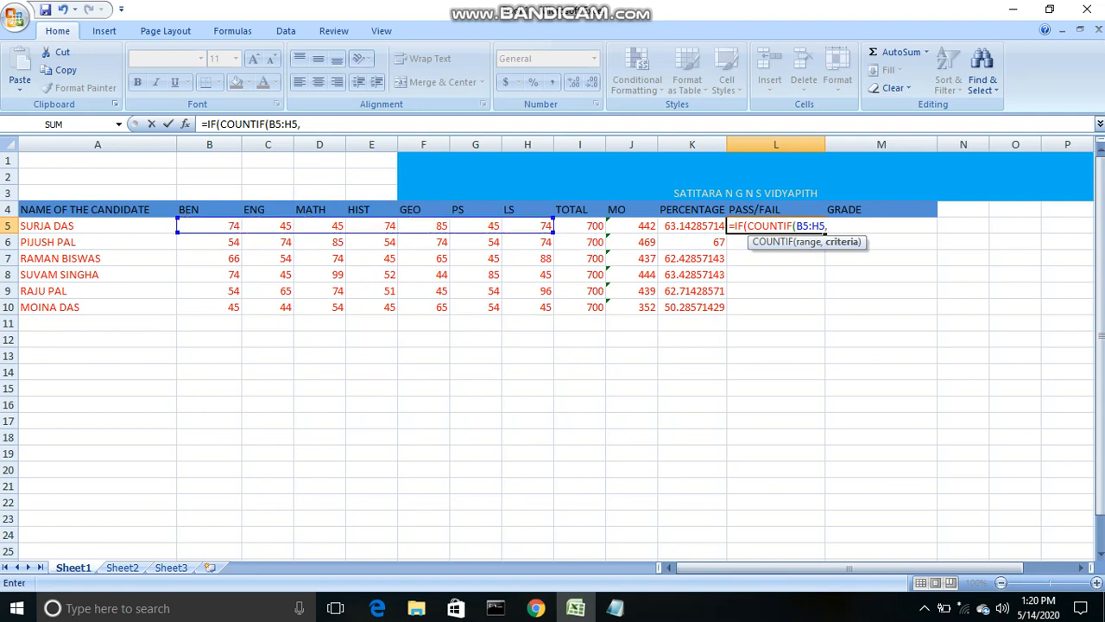
# - Complete the L5 formula with criterion ">=30", count equal to 7, results "PASS" and "FAIL", and the closing parenthesis
pyautogui.write('">=30")=')
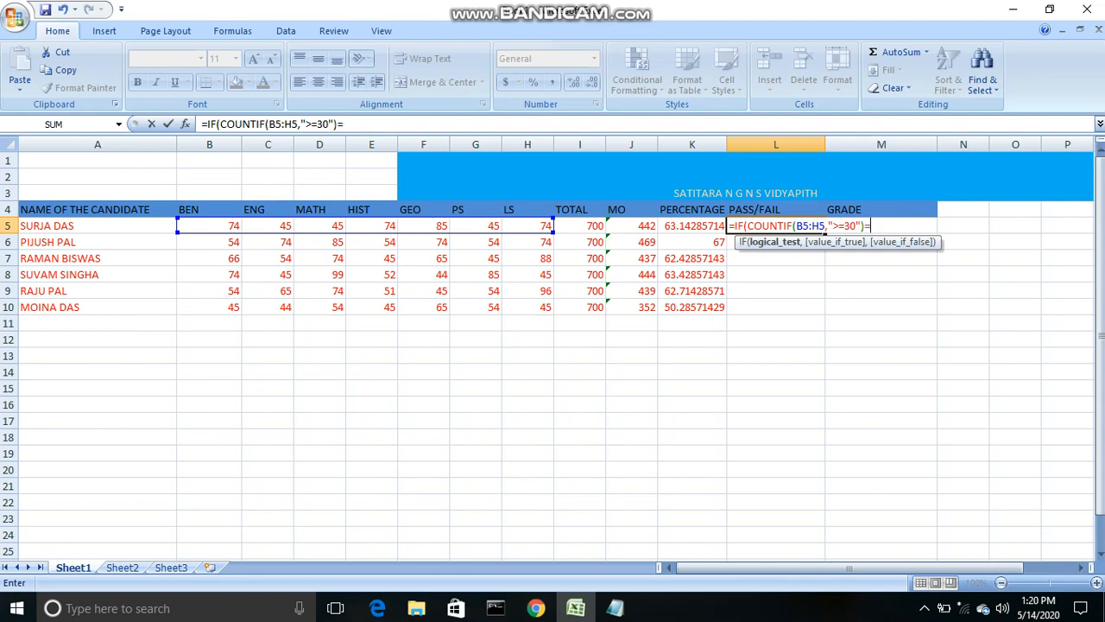
pyautogui.write('7,')
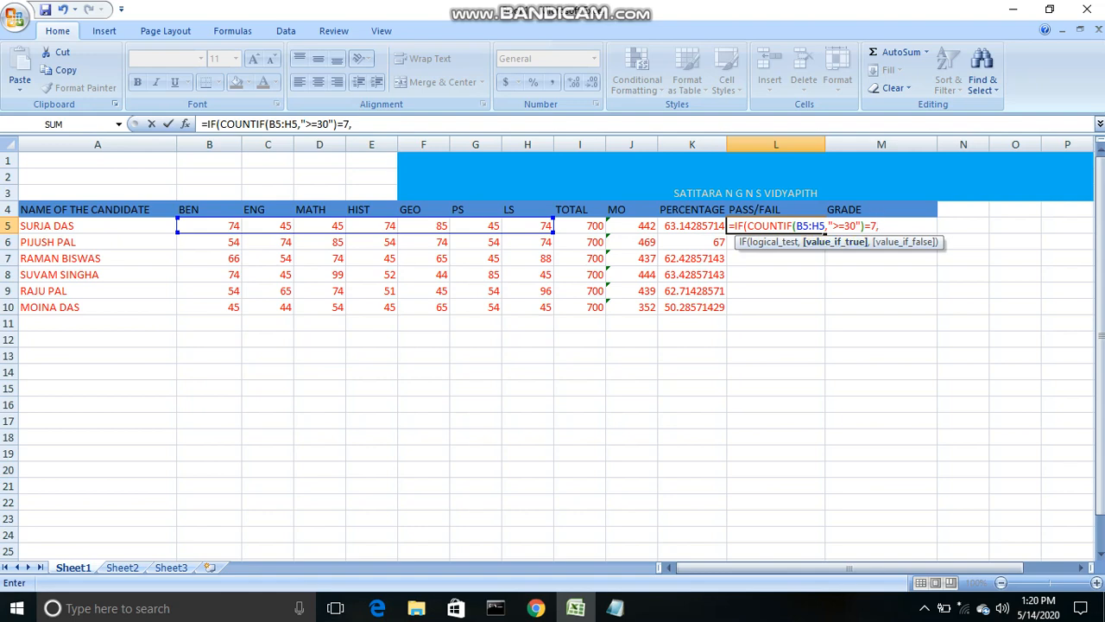
pyautogui.write('"PASS","')
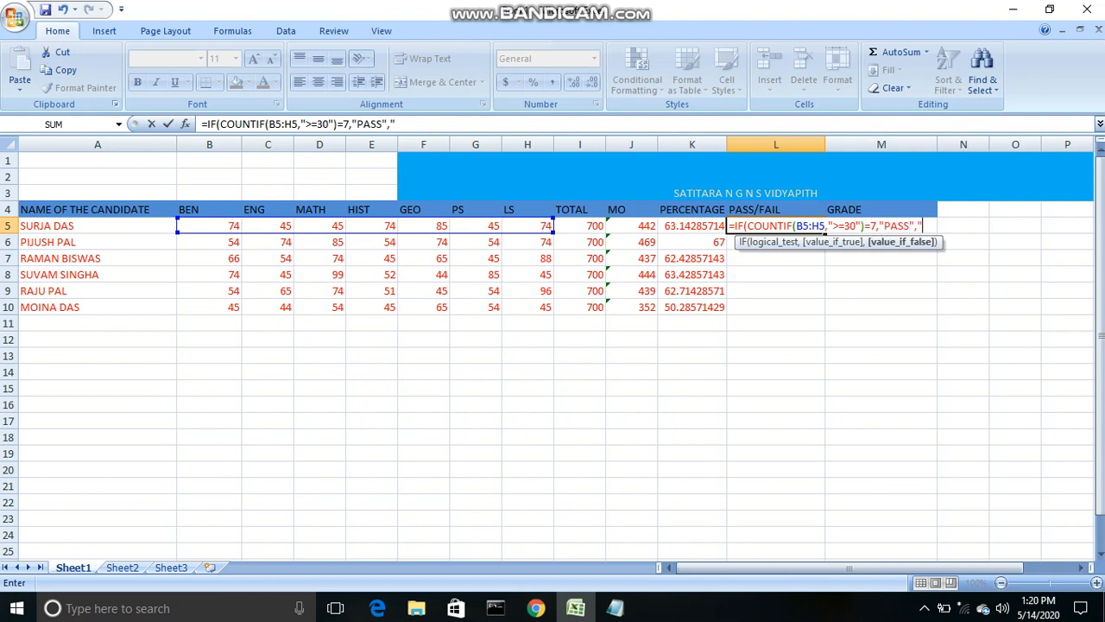
pyautogui.write('FAIL"')
pyautogui.press('Return')
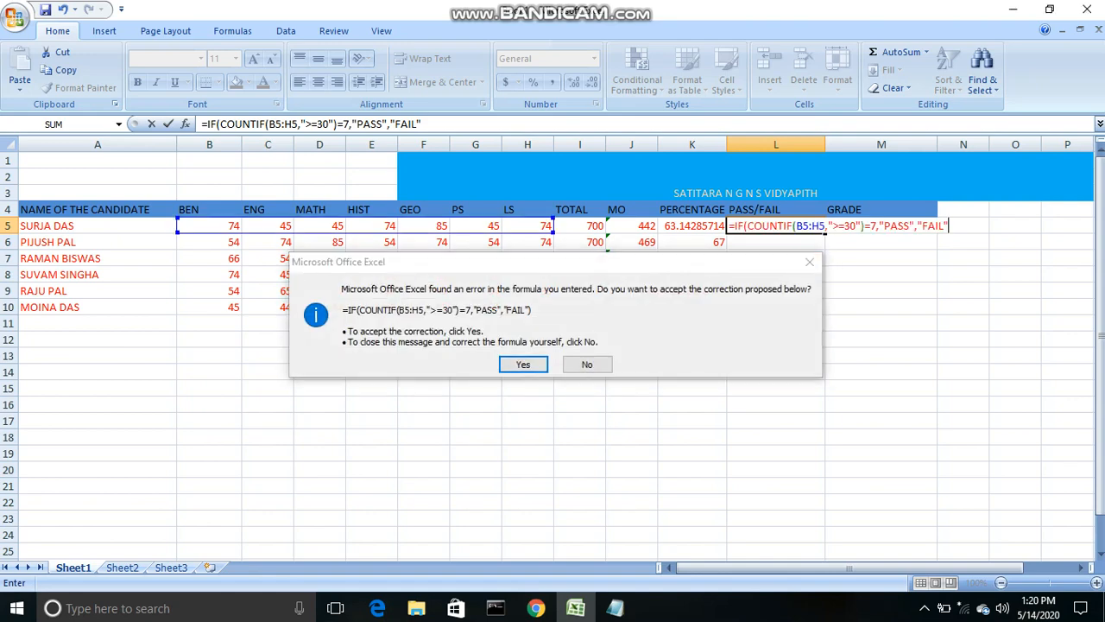
pyautogui.press('Escape')
pyautogui.press('Return')
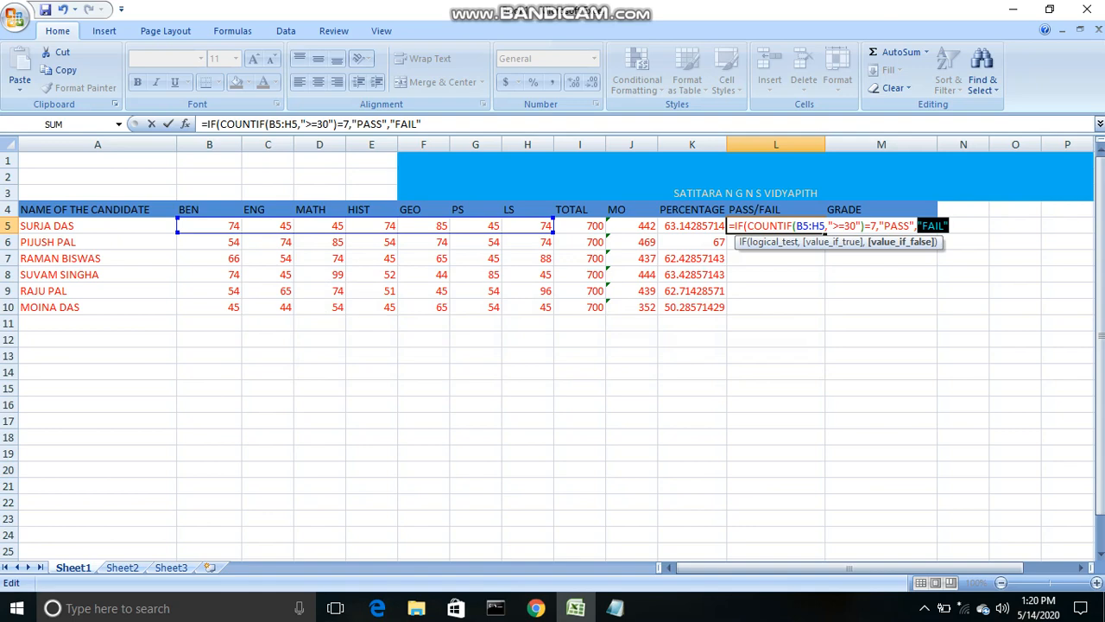
pyautogui.press('Right')
pyautogui.write(')')
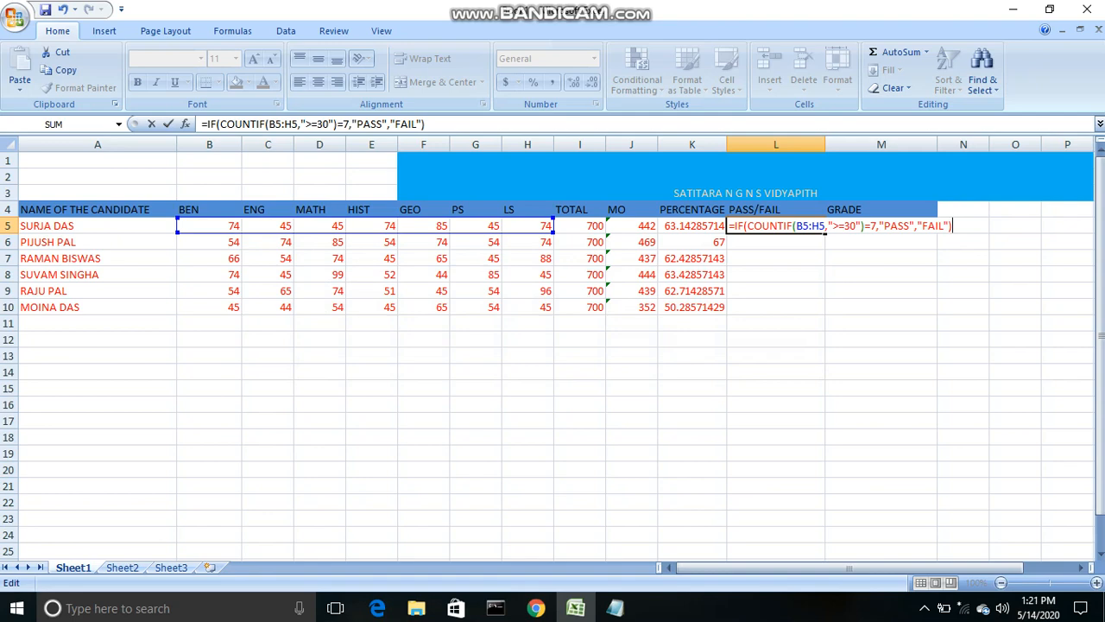
pyautogui.press('Return')
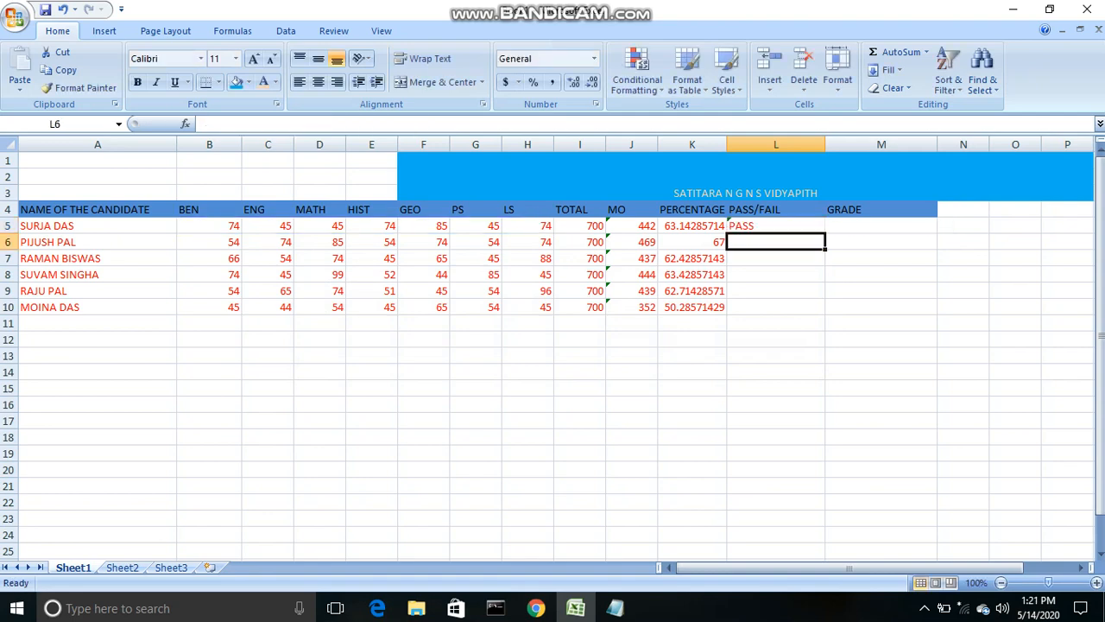
# - Fill the pass/fail formula from L5 down through L10
pyautogui.press('Up')
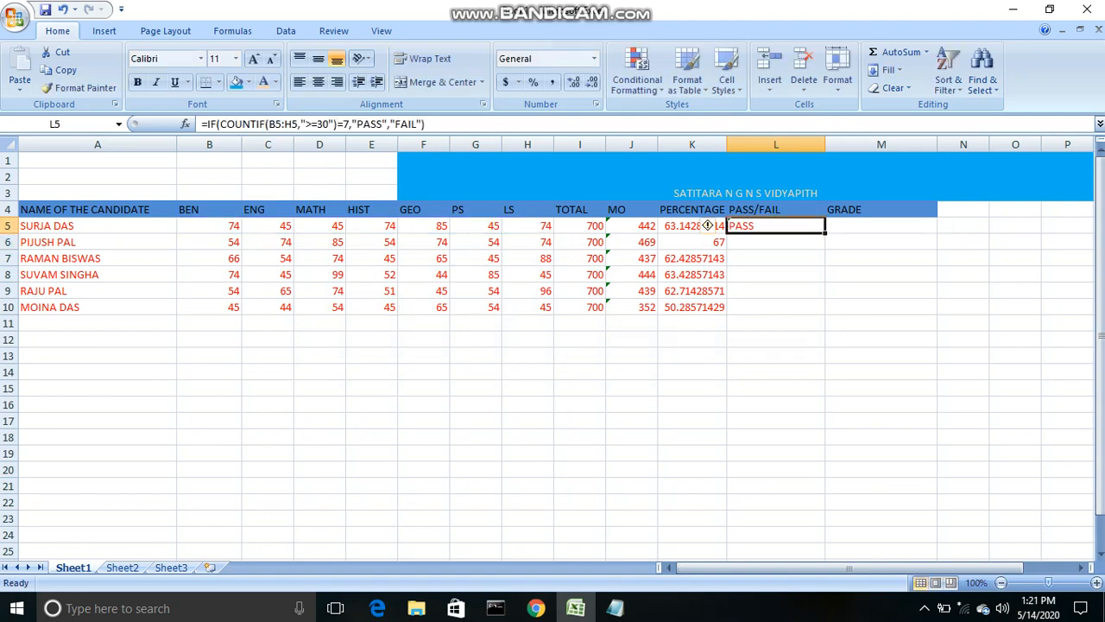
pyautogui.hotkey('shift', 'Down')
pyautogui.hotkey('shift', 'Down')
pyautogui.hotkey('shift', 'Down')
pyautogui.hotkey('shift', 'Down')
pyautogui.hotkey('shift', 'Down')
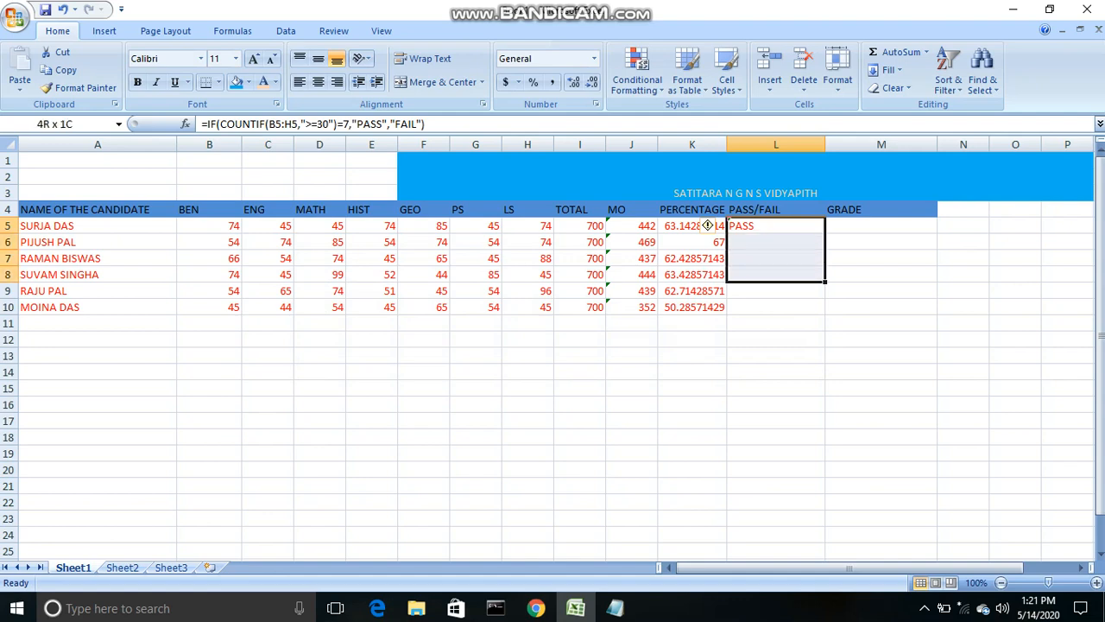
pyautogui.hotkey('ctrl', 'd')
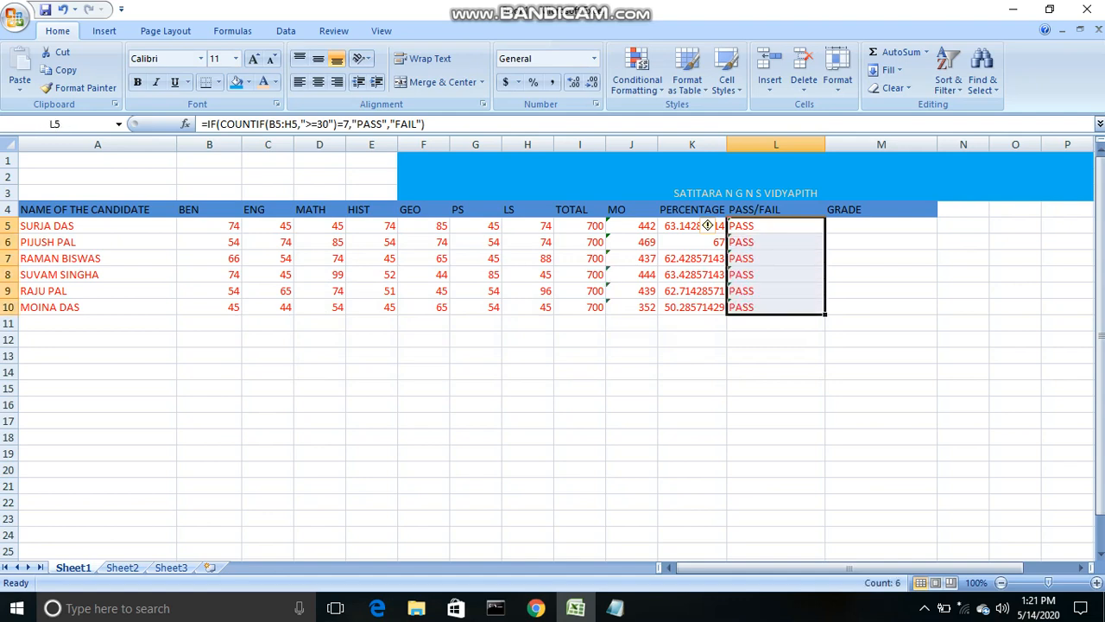
pyautogui.click(776, 356)
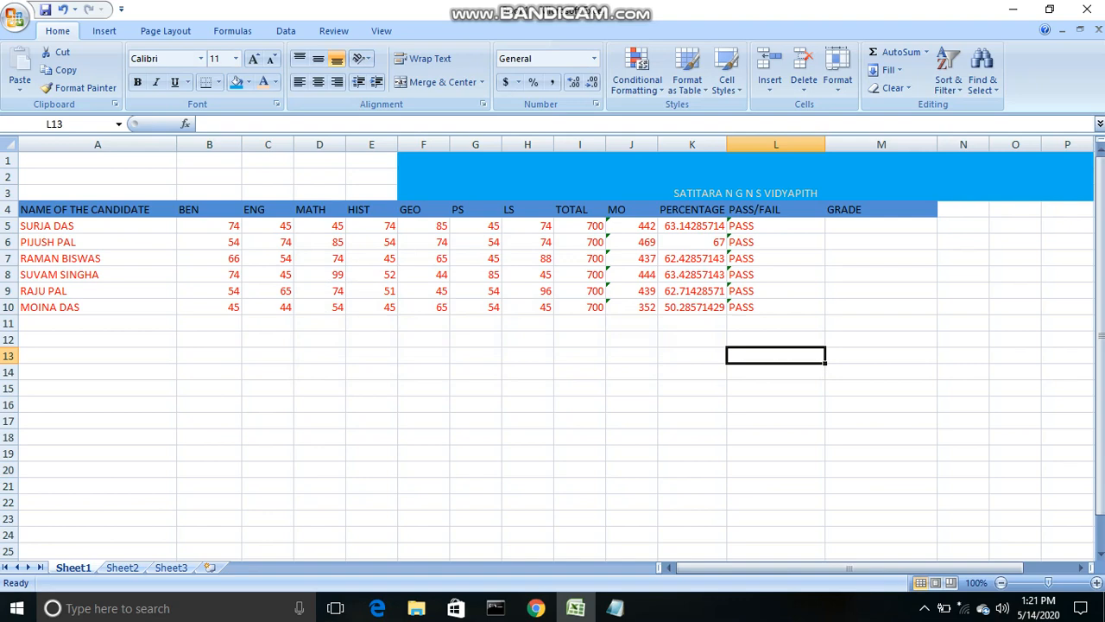
# - Set the ENG mark in cell C9 to 25 to test the pass/fail formula
pyautogui.click(268, 291)
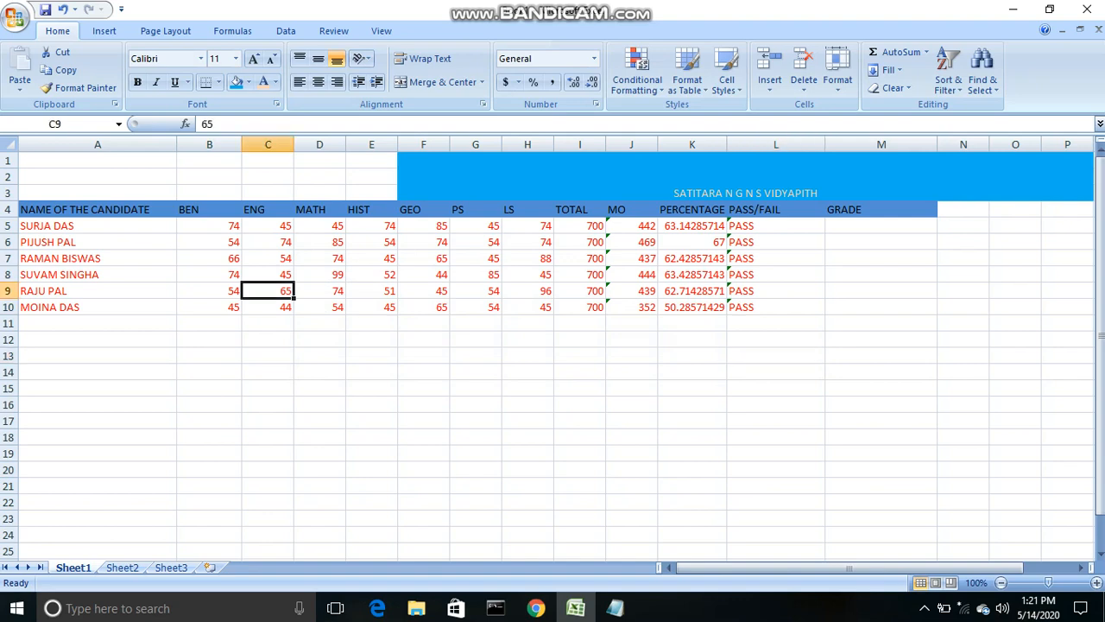
pyautogui.write('25')
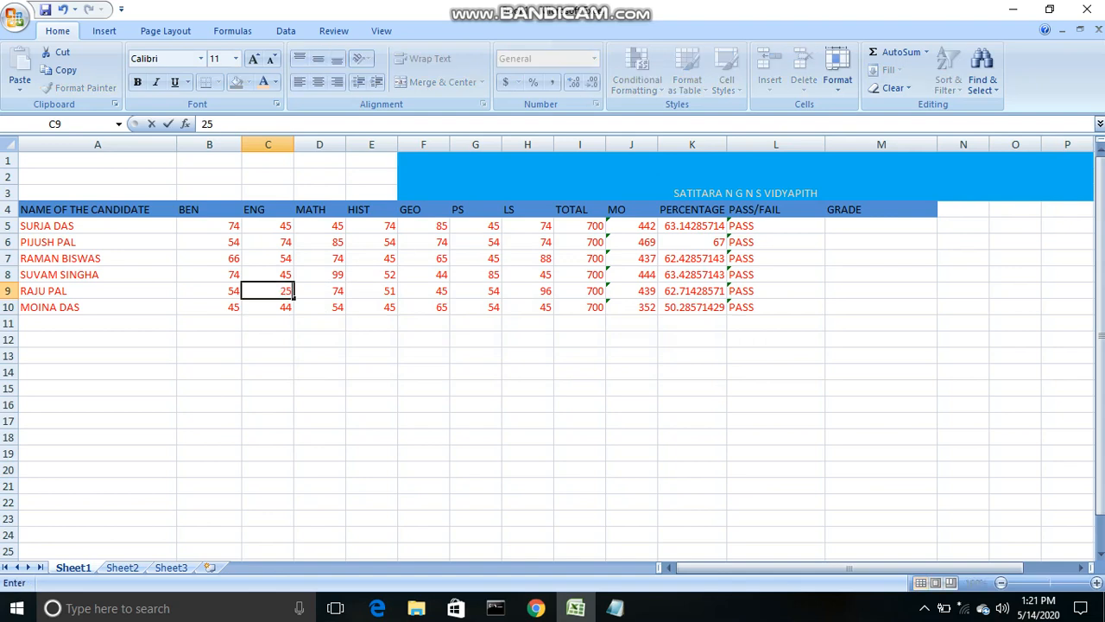
pyautogui.click(268, 339)
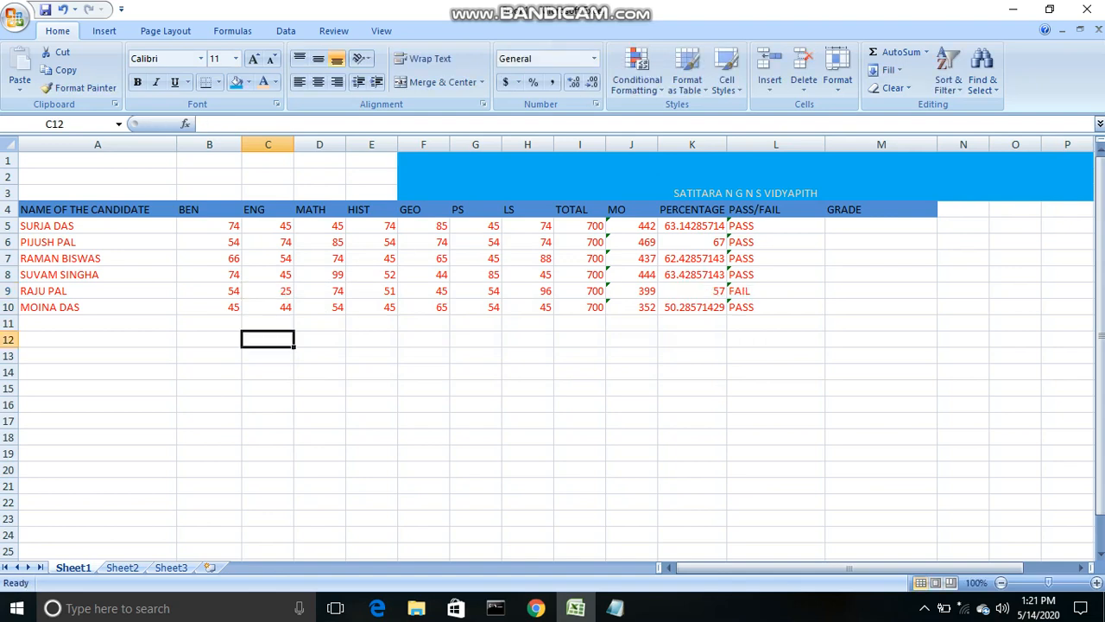
# - Set the ENG mark in cell C9 to 35
pyautogui.click(267, 291)
pyautogui.write('35')
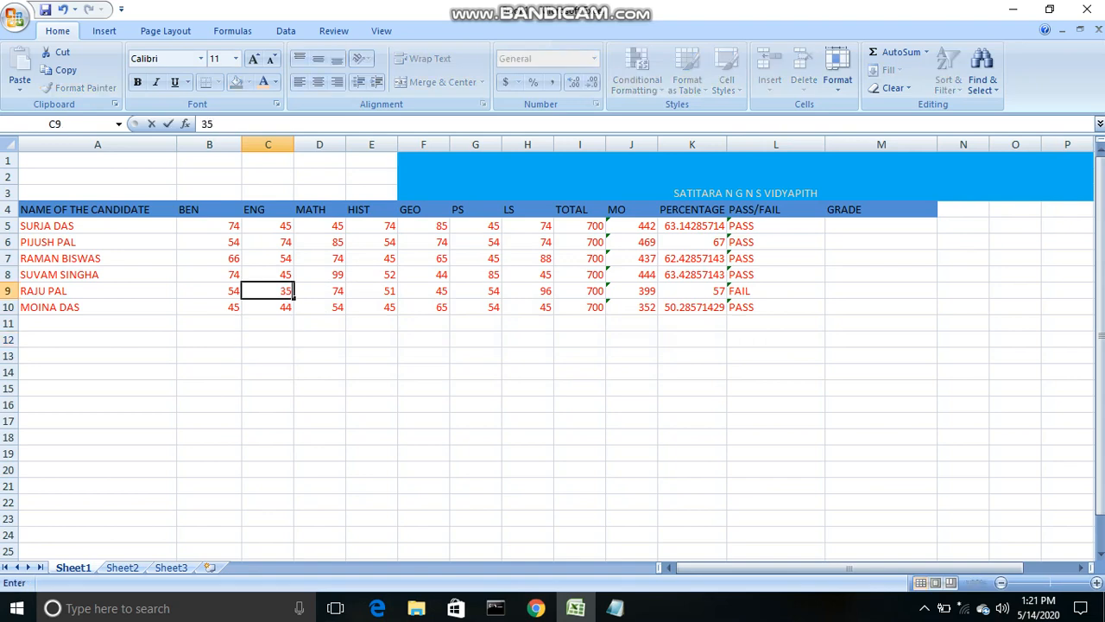
pyautogui.click(320, 389)
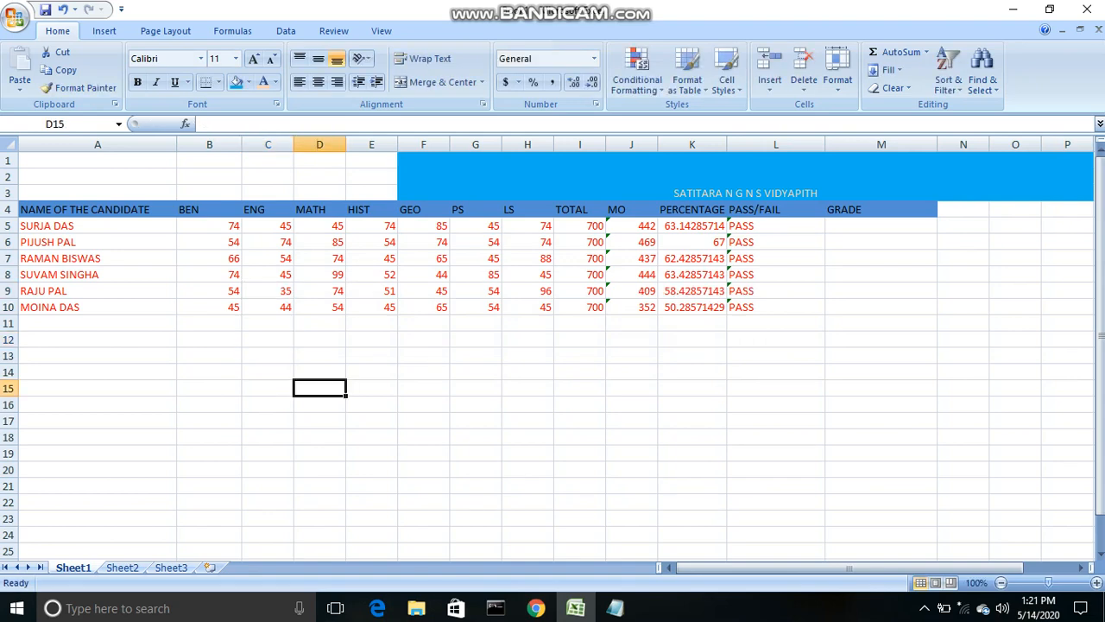
# - Select the first candidate's GRADE cell, M5
pyautogui.click(881, 226)
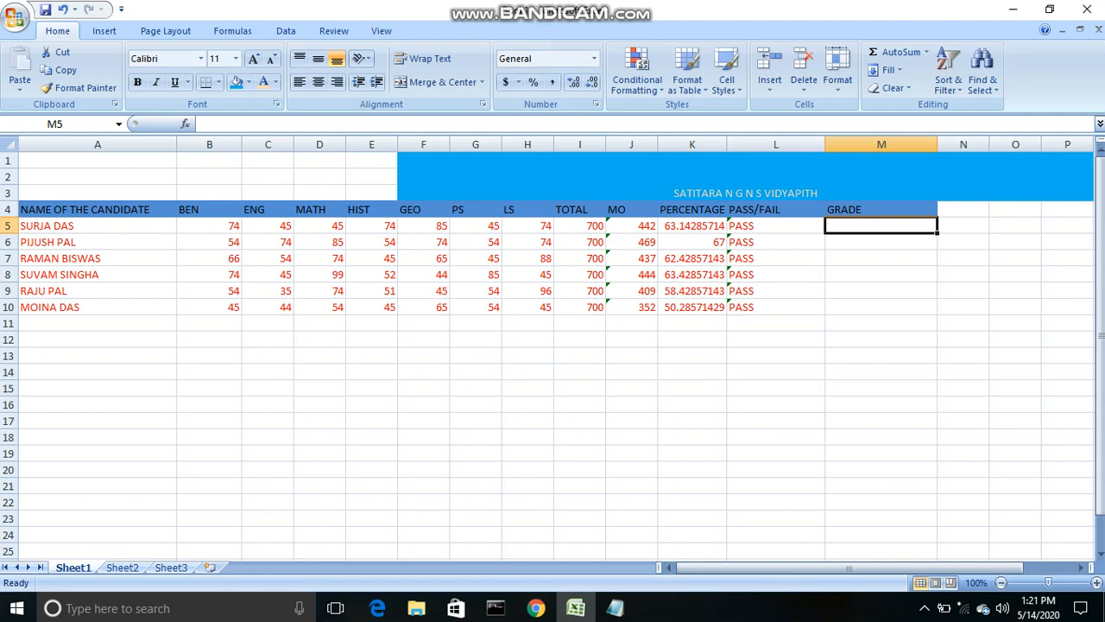
pyautogui.moveTo(615, 607)
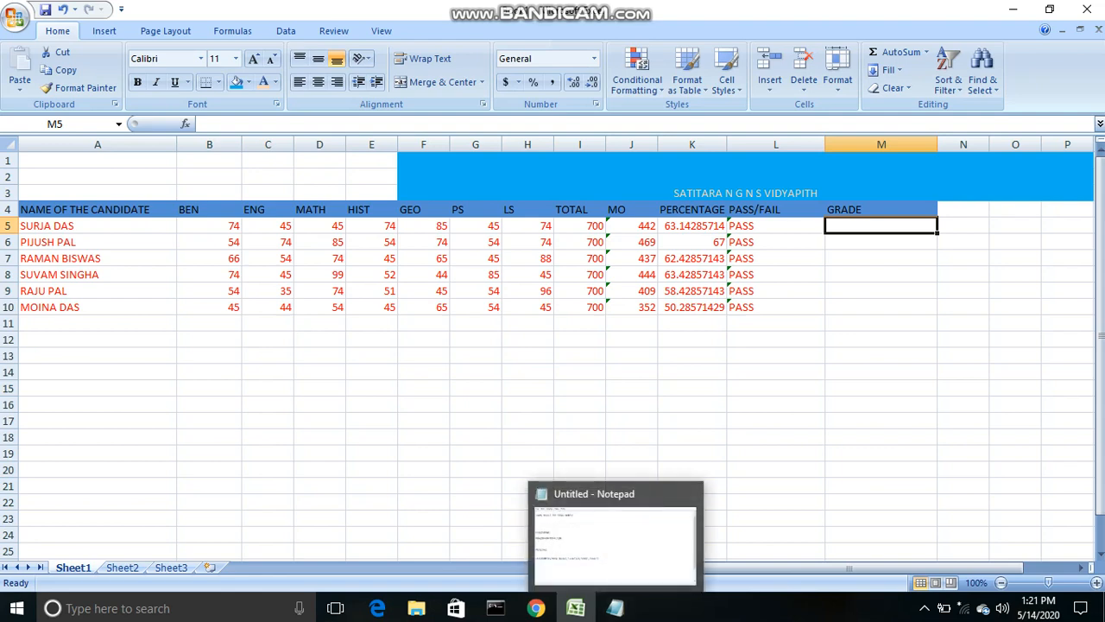
pyautogui.click(880, 242)
pyautogui.click(881, 225)
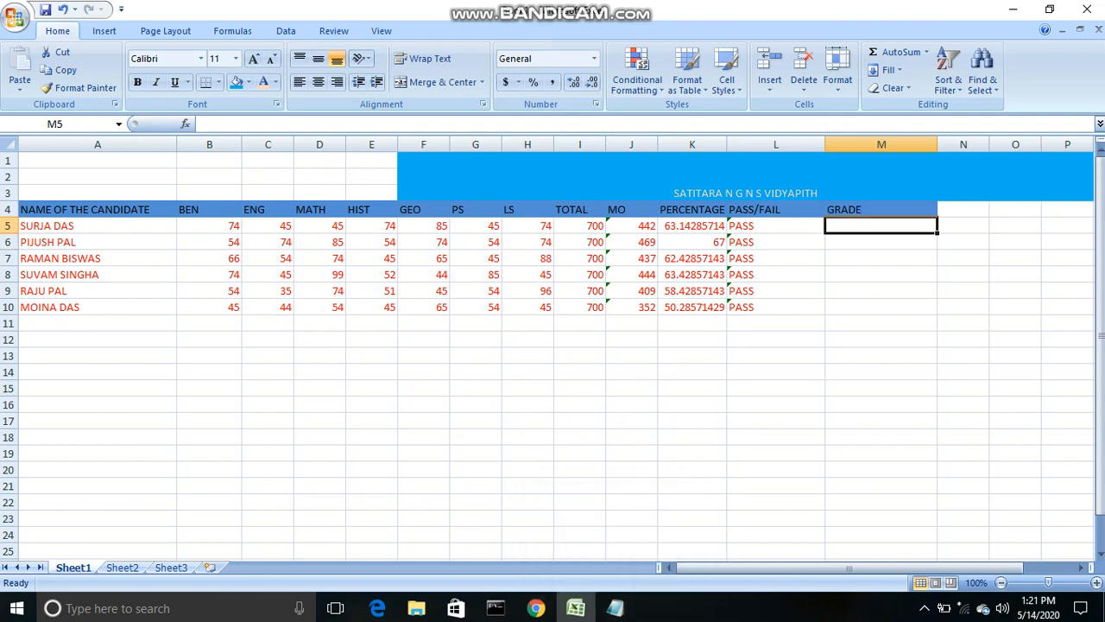
pyautogui.write('=')
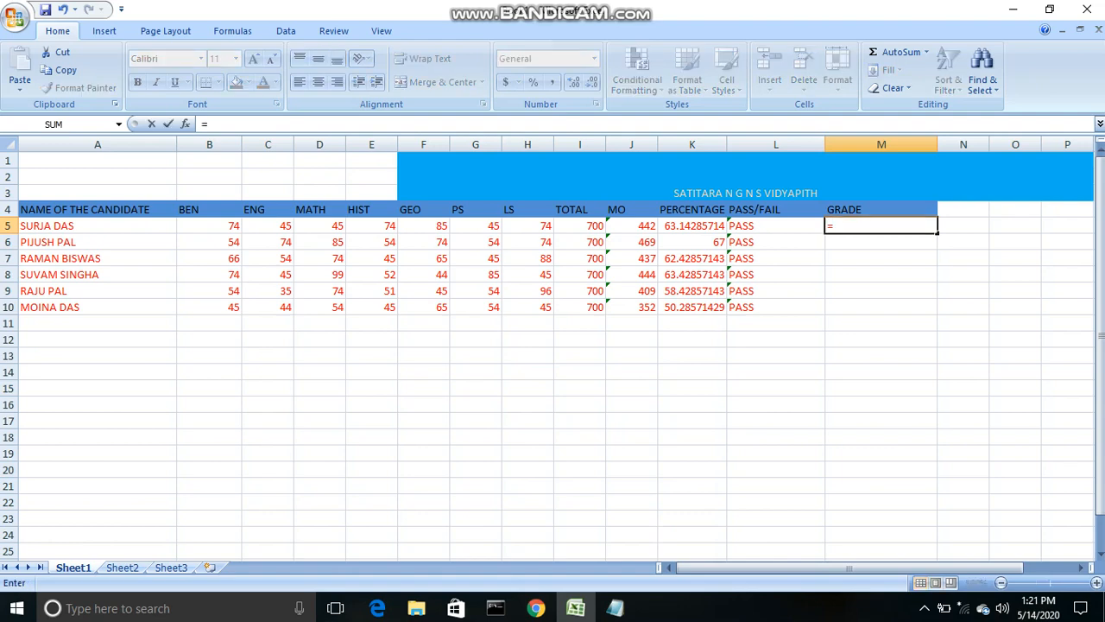
pyautogui.write('IF')
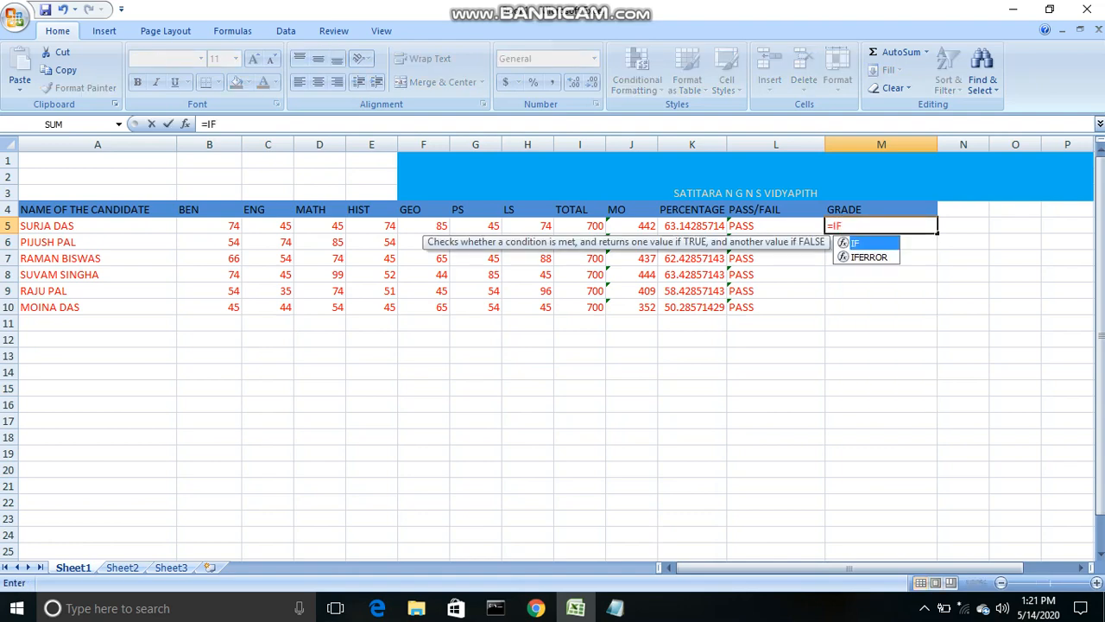
pyautogui.write('(')
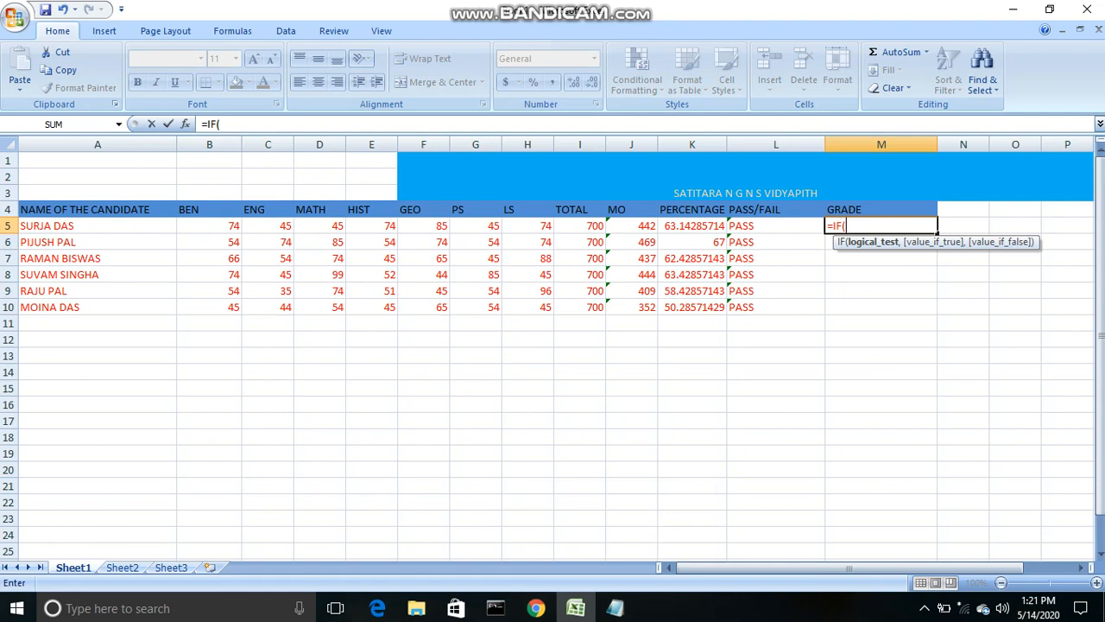
pyautogui.click(692, 226)
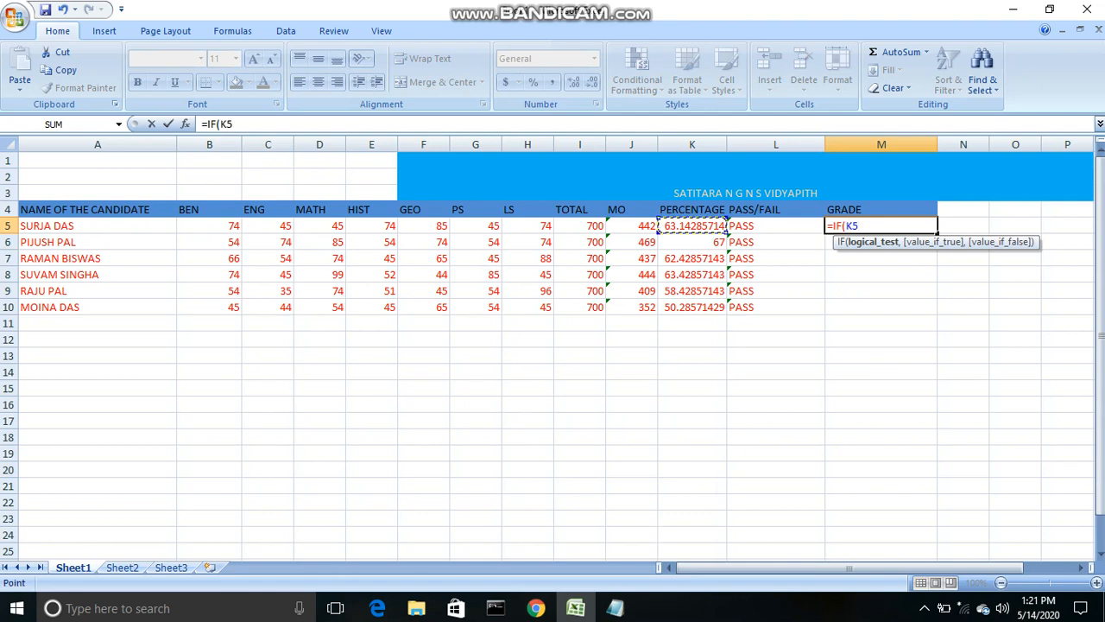
pyautogui.write('=')
pyautogui.press('BackSpace')
pyautogui.press('BackSpace')
pyautogui.press('BackSpace')
pyautogui.press('BackSpace')
pyautogui.press('BackSpace')
pyautogui.press('Escape')
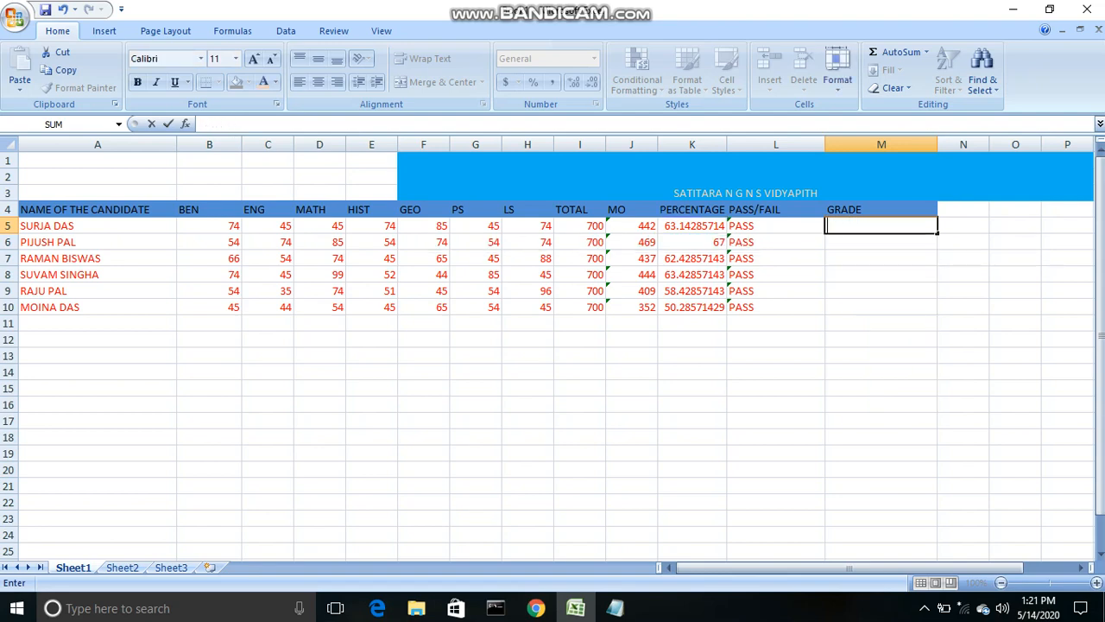
# - Begin an IF grade formula in cell M5 that returns "A" when the percentage in K5 is at least 70
pyautogui.write('=IF')
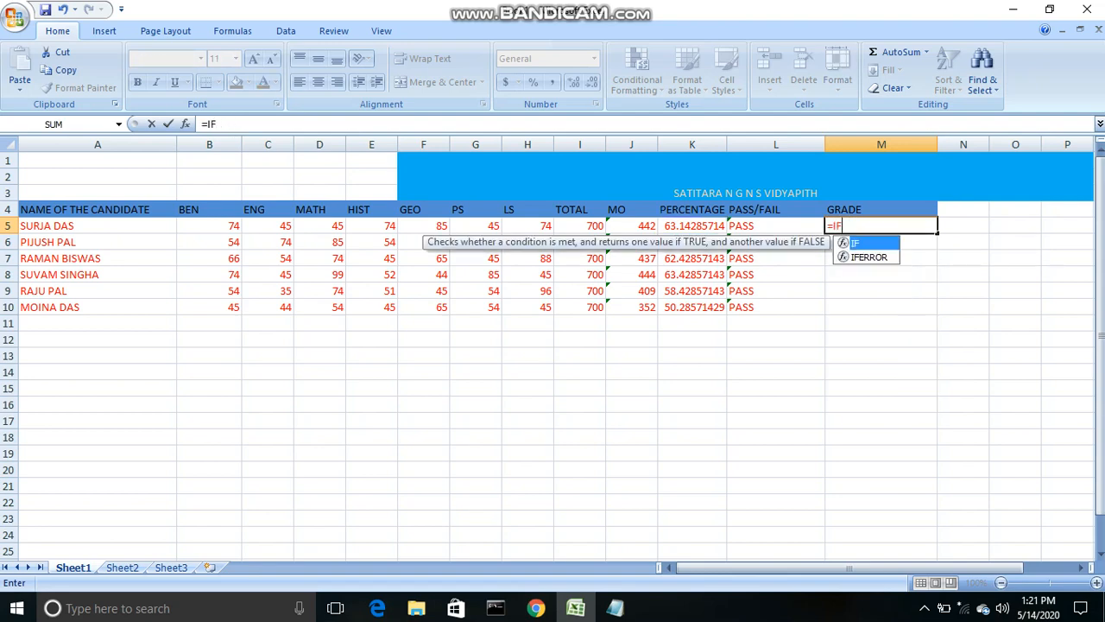
pyautogui.write('(')
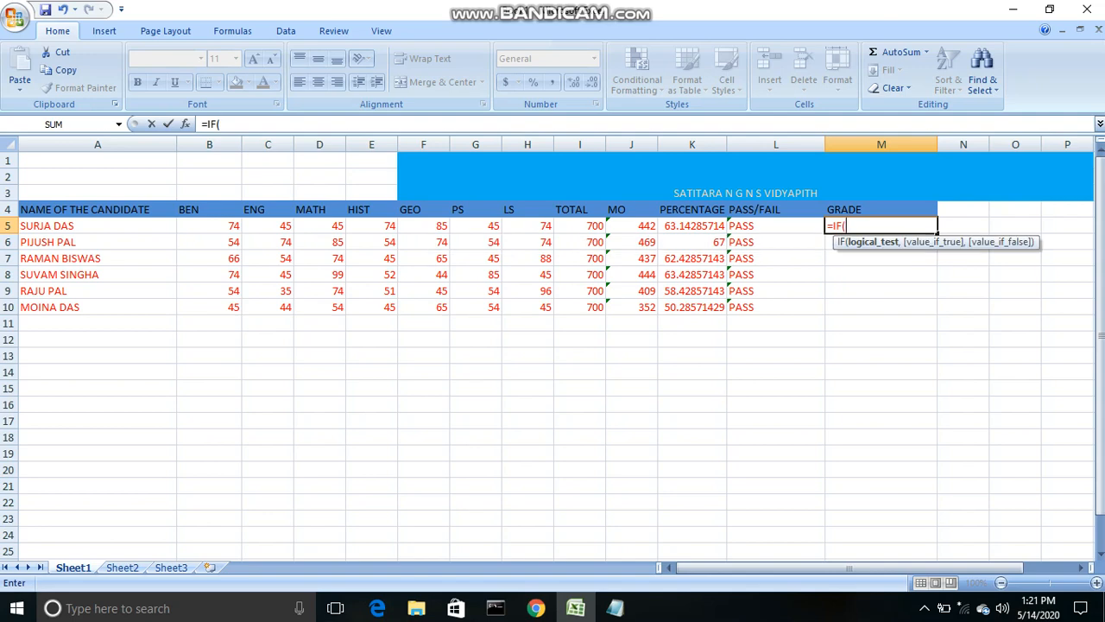
pyautogui.click(691, 225)
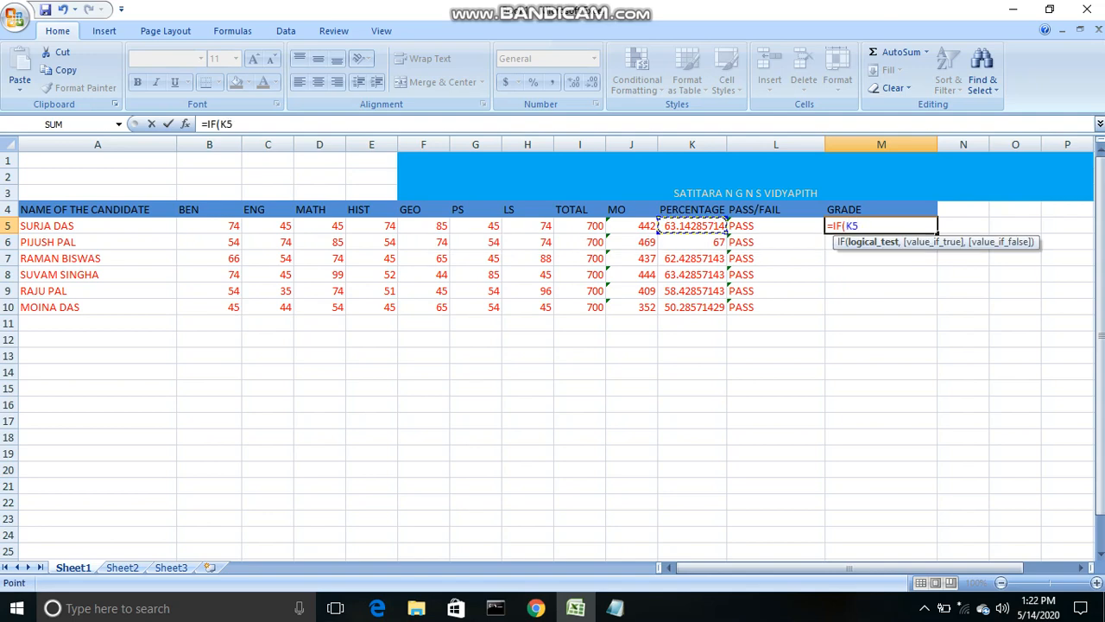
pyautogui.write('>=70')
pyautogui.write(',')
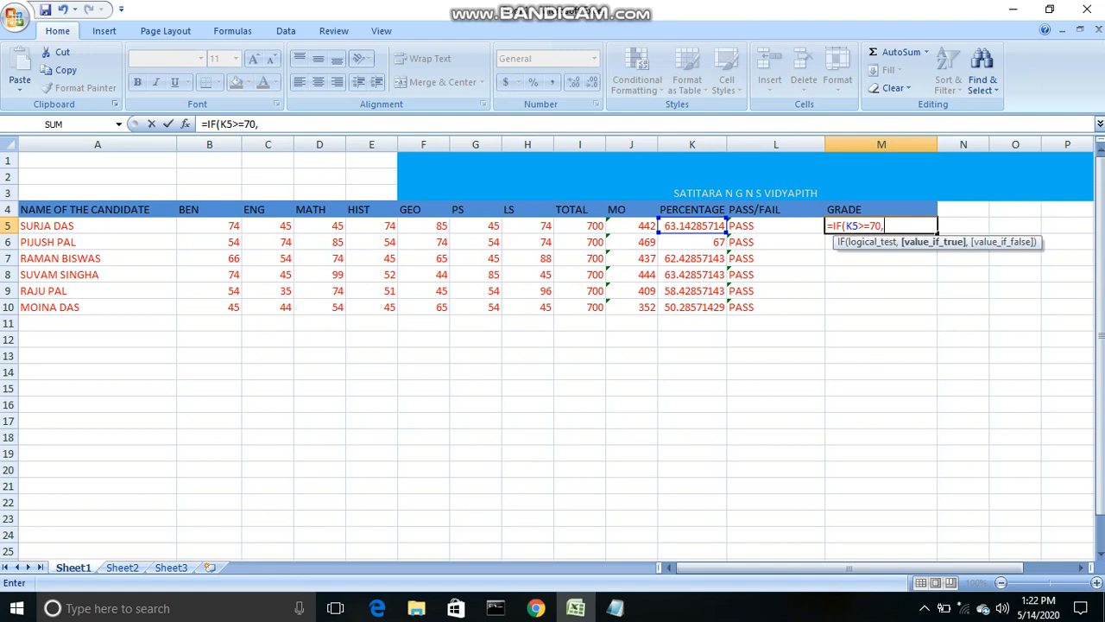
pyautogui.write('"A",')
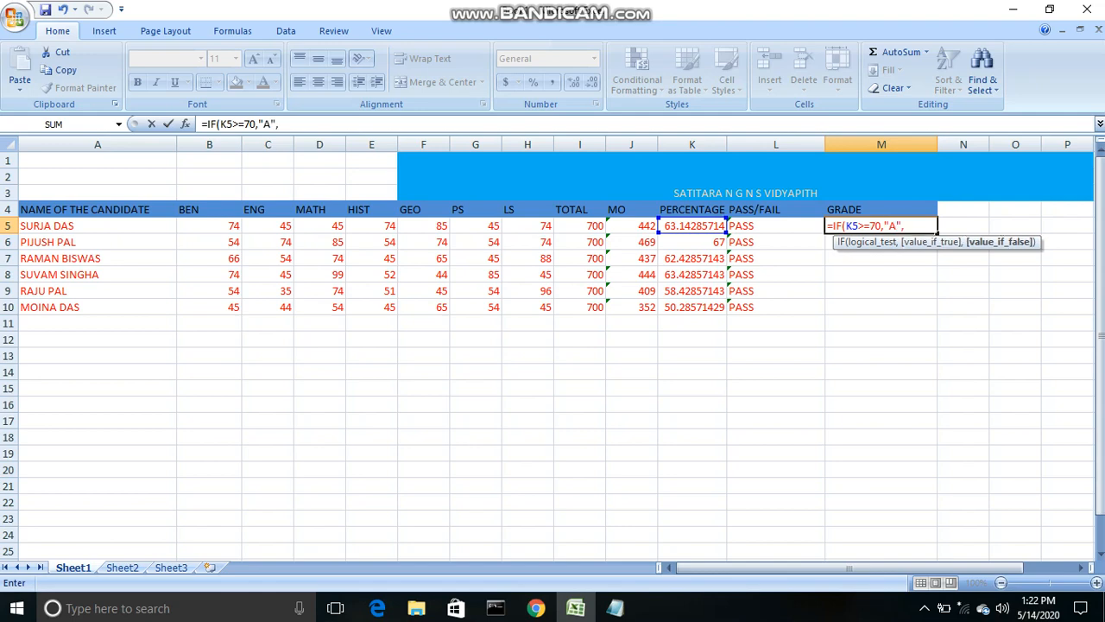
# - Nest a second IF in the M5 grade formula that returns "B+" when K5 is at least 60
pyautogui.write('IF(')
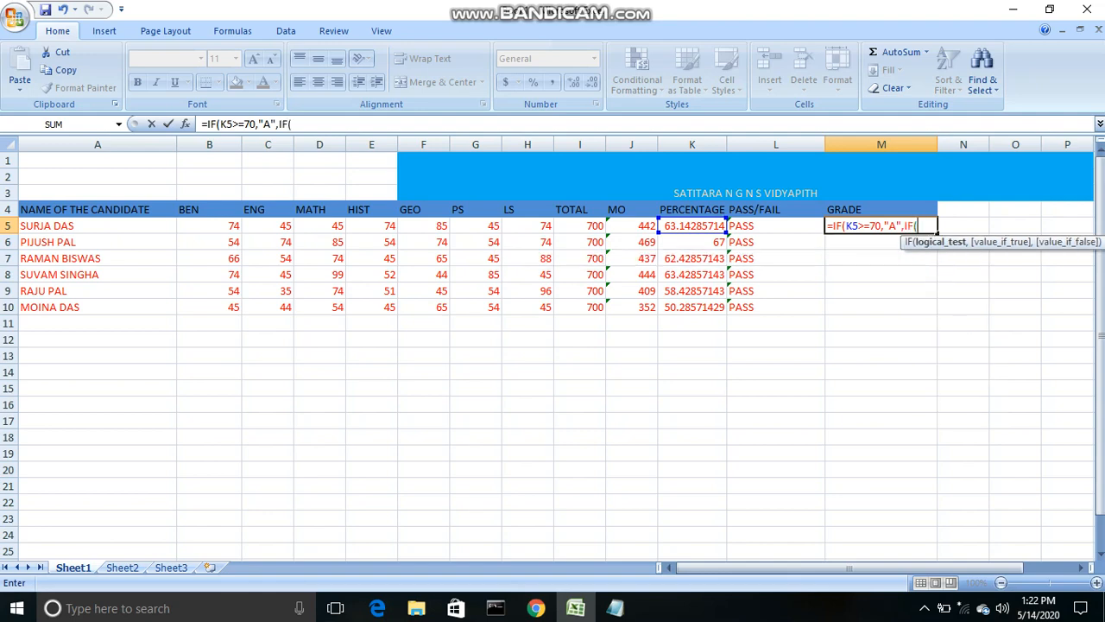
pyautogui.click(691, 226)
pyautogui.write('>=60,"')
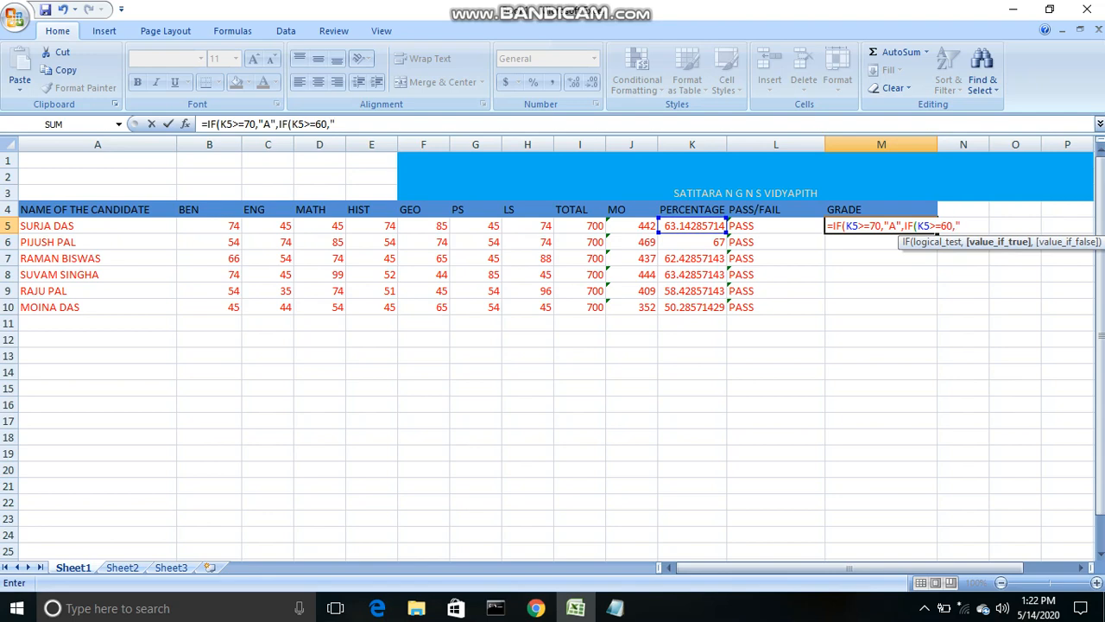
pyautogui.write('B+",IF')
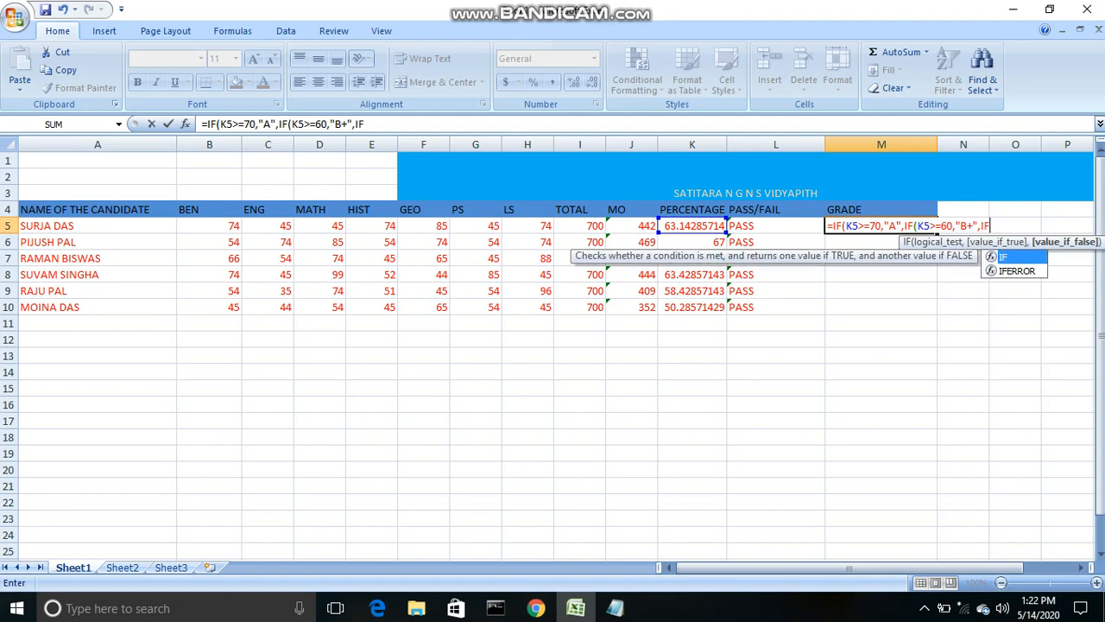
# - Complete the M5 grade formula with a third nested IF returning "B" when K5>=50 and otherwise "C"
pyautogui.write('(')
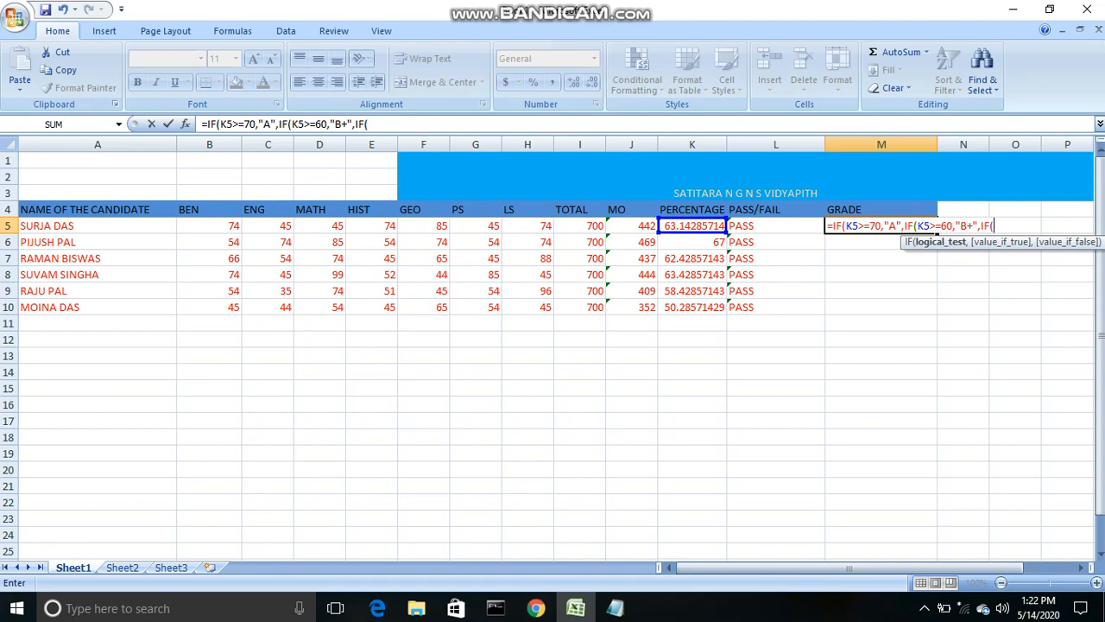
pyautogui.click(692, 225)
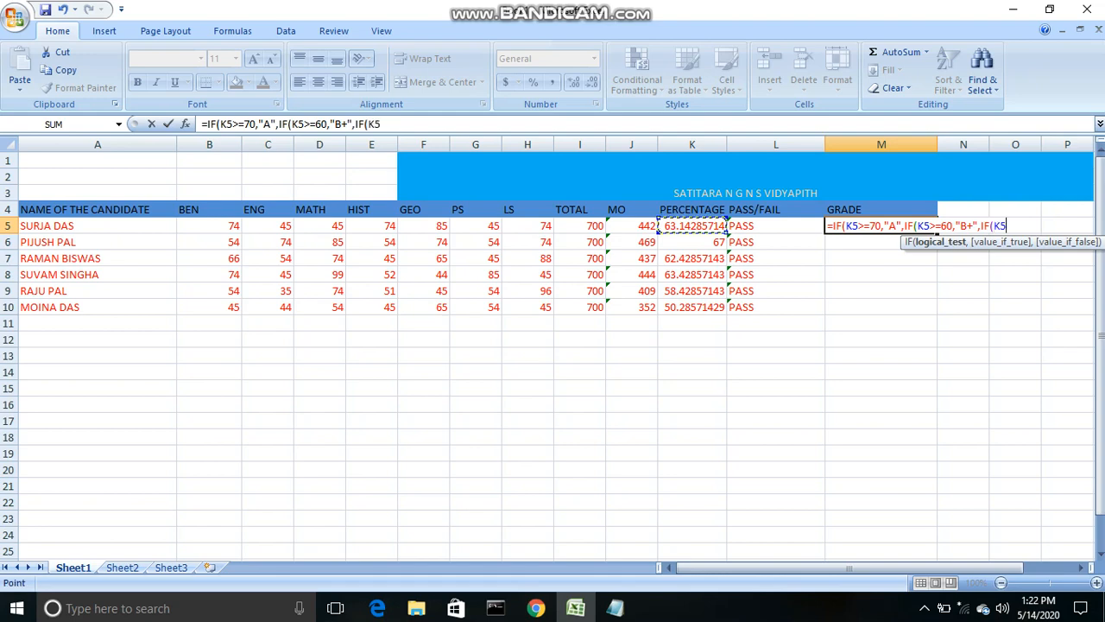
pyautogui.write('>=50,')
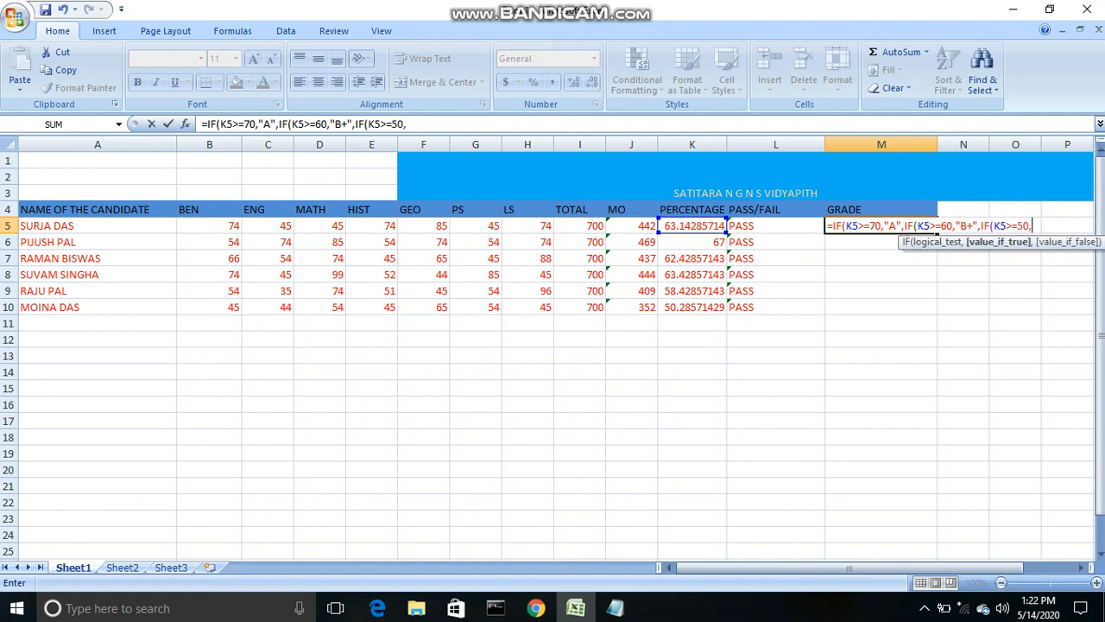
pyautogui.write('"B","')
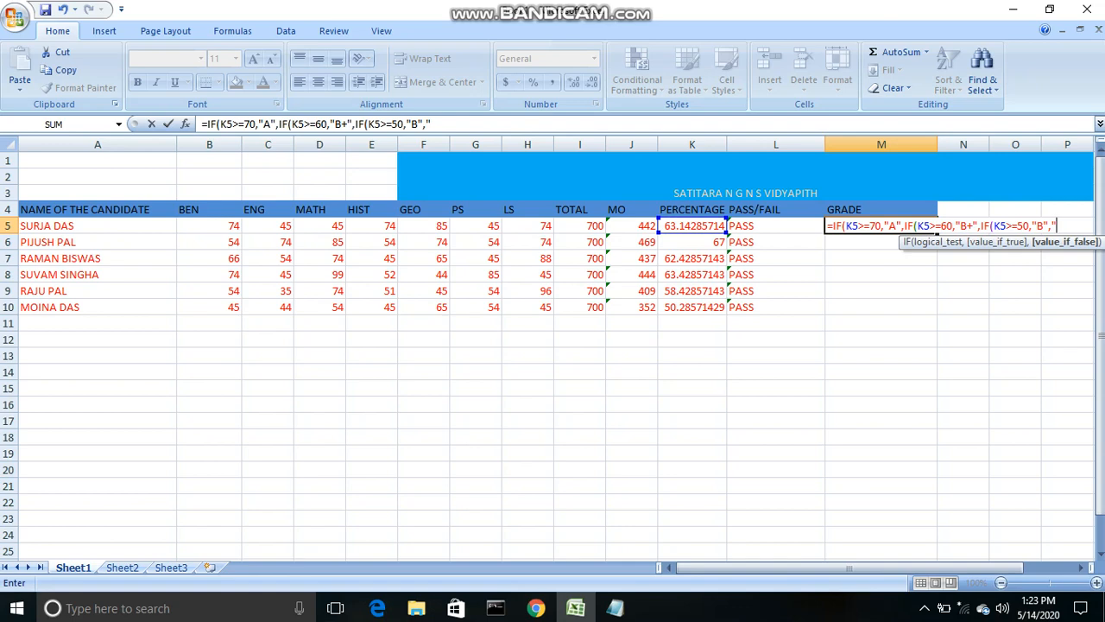
pyautogui.write('C"')
pyautogui.write(')))')
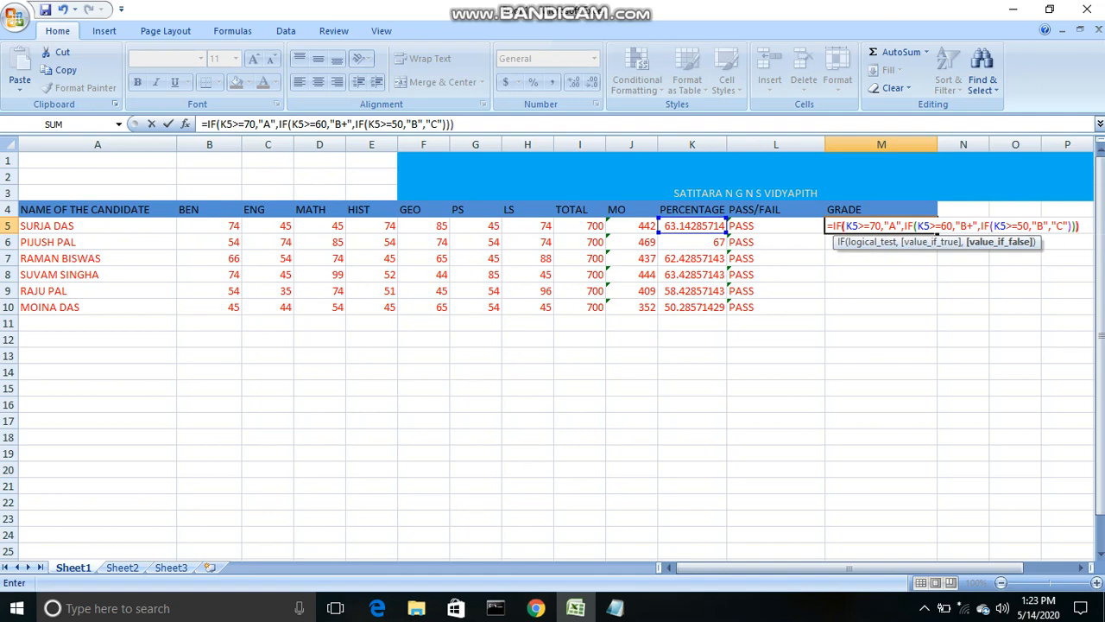
pyautogui.press('Return')
# - Fill the grade formula from M5 down through M10
pyautogui.click(881, 225)
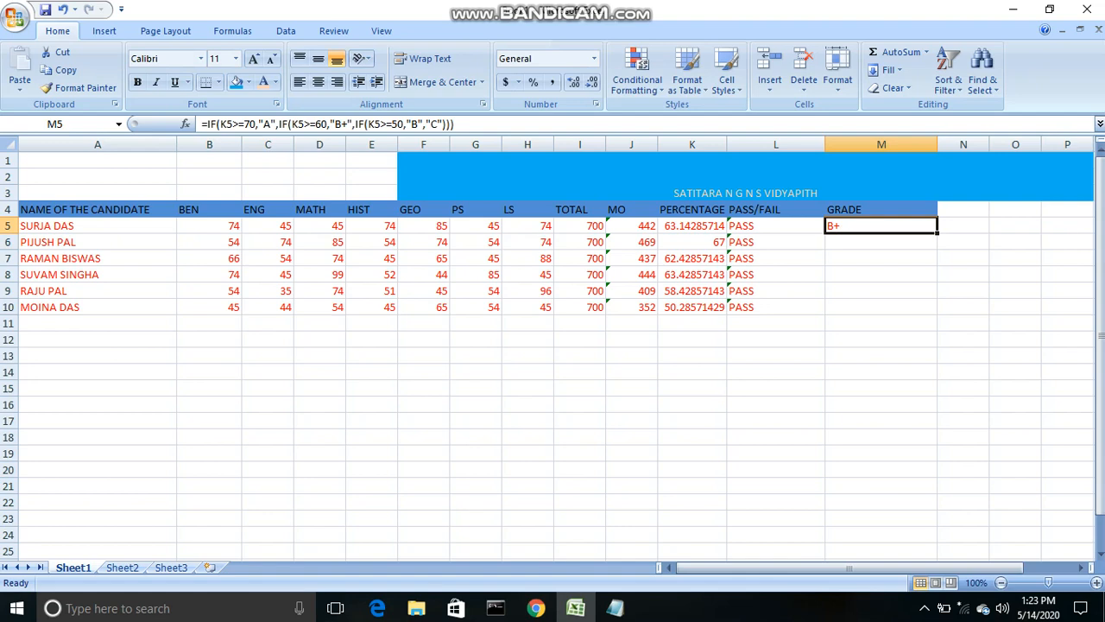
pyautogui.hotkey('shift', 'Down')
pyautogui.hotkey('shift', 'Down')
pyautogui.hotkey('shift', 'Down')
pyautogui.hotkey('shift', 'Down')
pyautogui.hotkey('shift', 'Down')
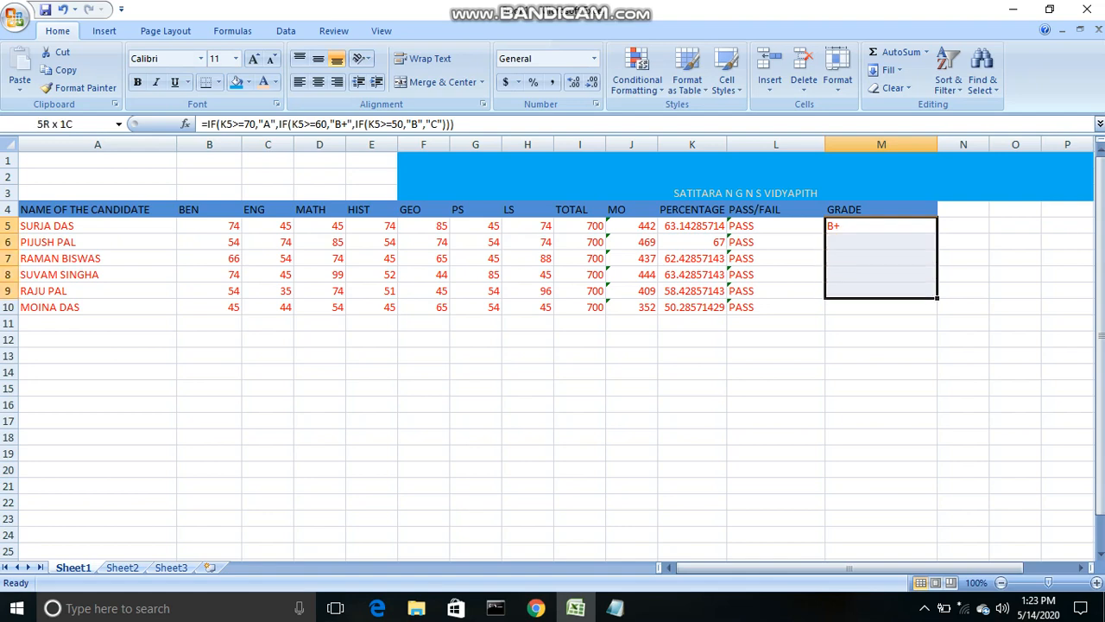
pyautogui.hotkey('ctrl', 'd')
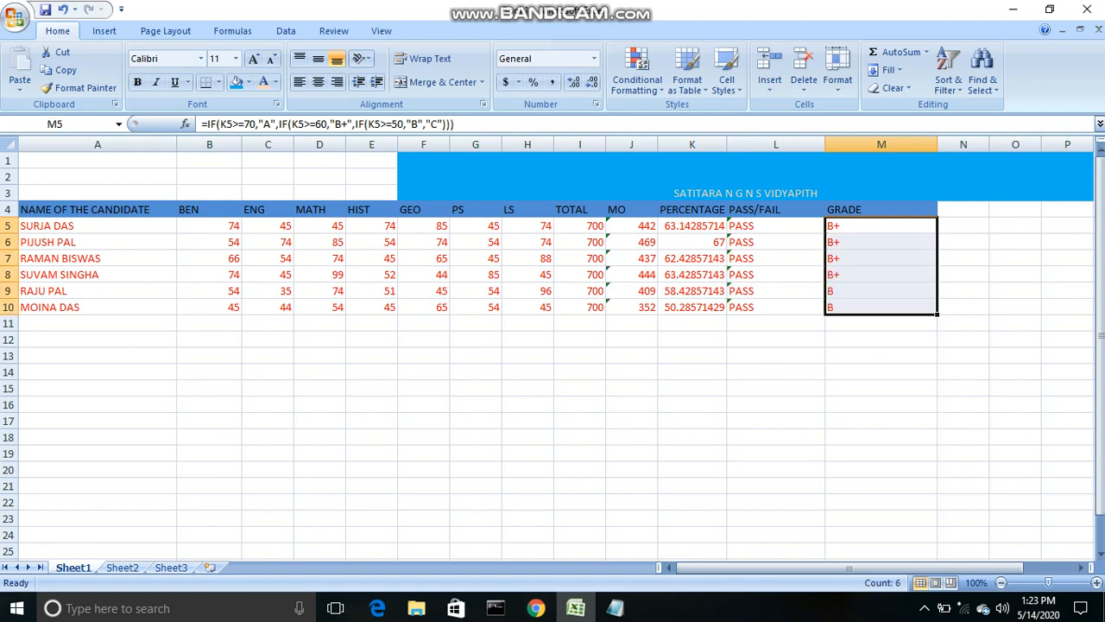
pyautogui.click(775, 372)
pyautogui.click(881, 308)
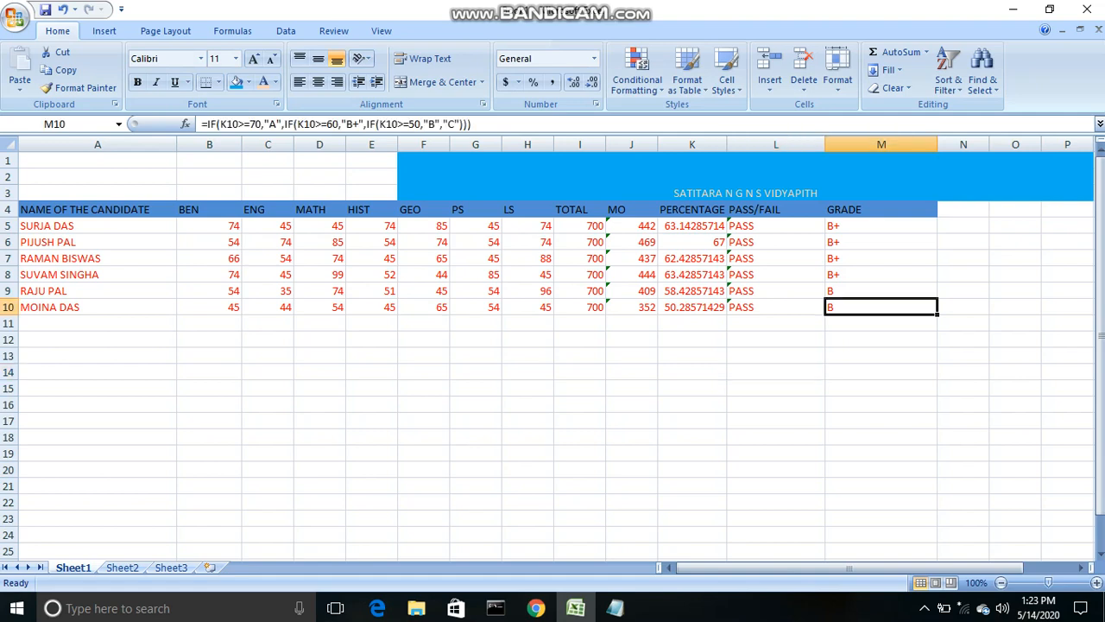
pyautogui.click(320, 340)
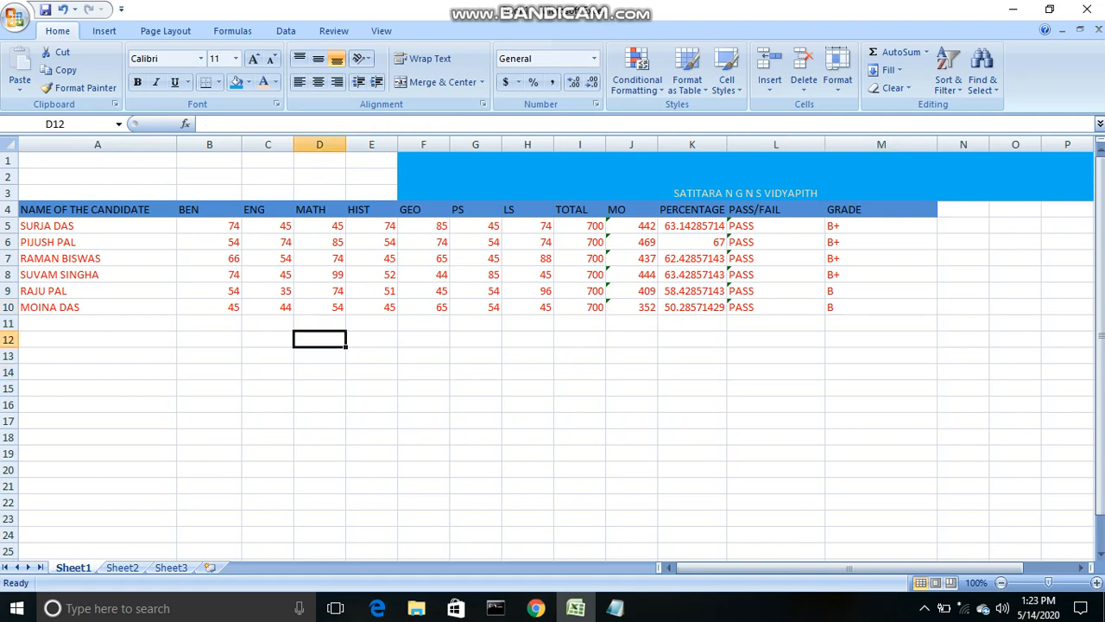
pyautogui.click(267, 339)
pyautogui.click(209, 323)
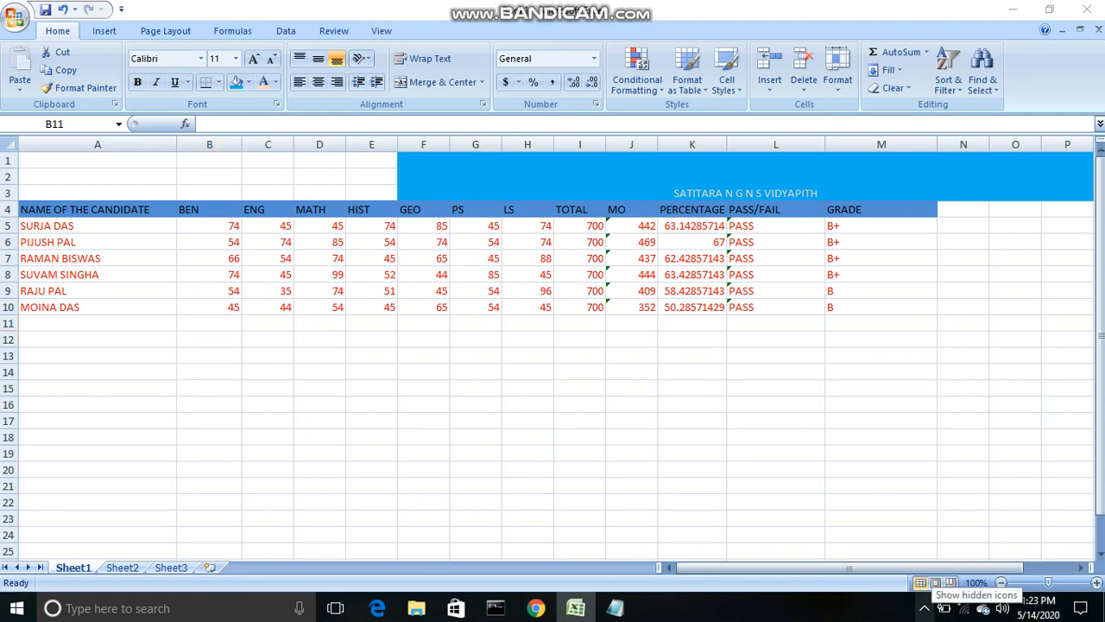
pyautogui.click(924, 608)
pyautogui.click(957, 575)
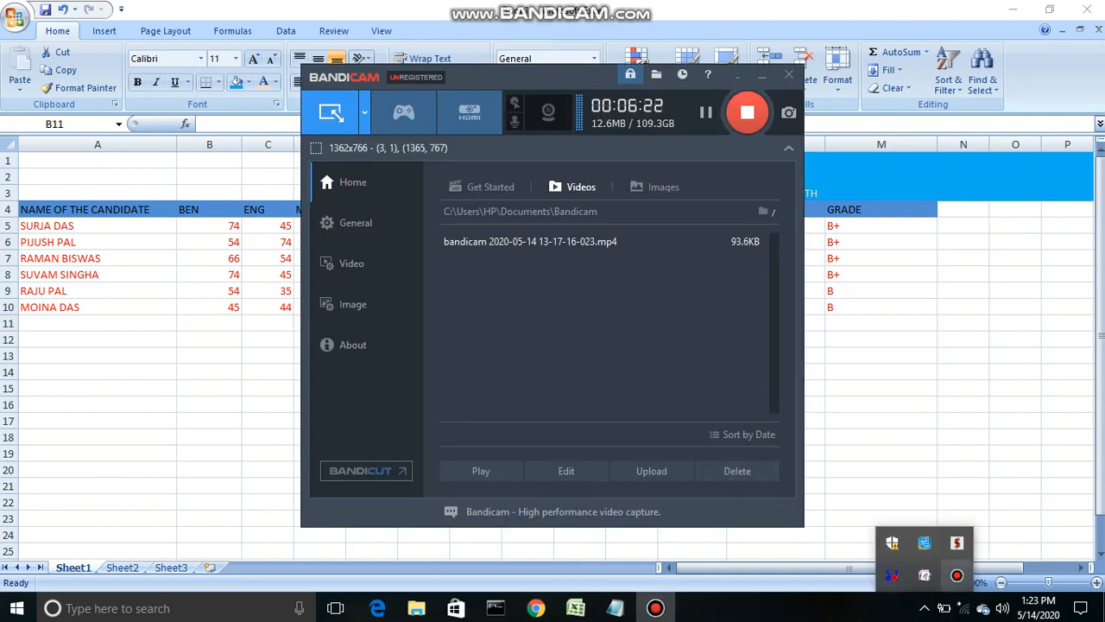